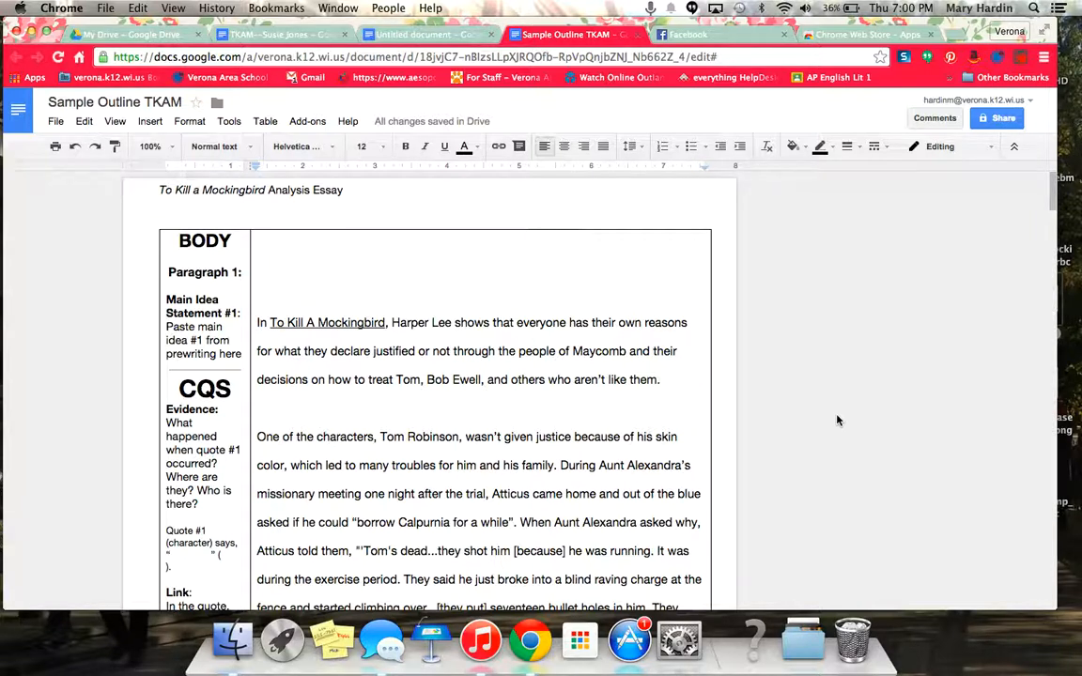
- Copy the introduction paragraph from Sample Outline TKAM into the blank untitled document
left_click(409, 37)
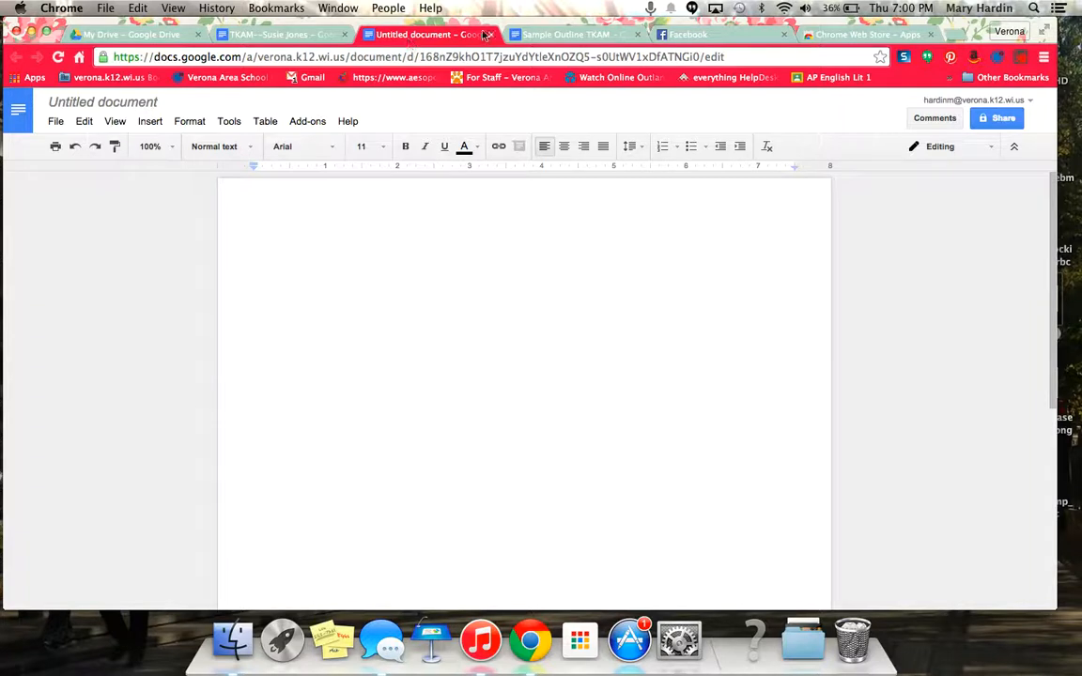
left_click(532, 37)
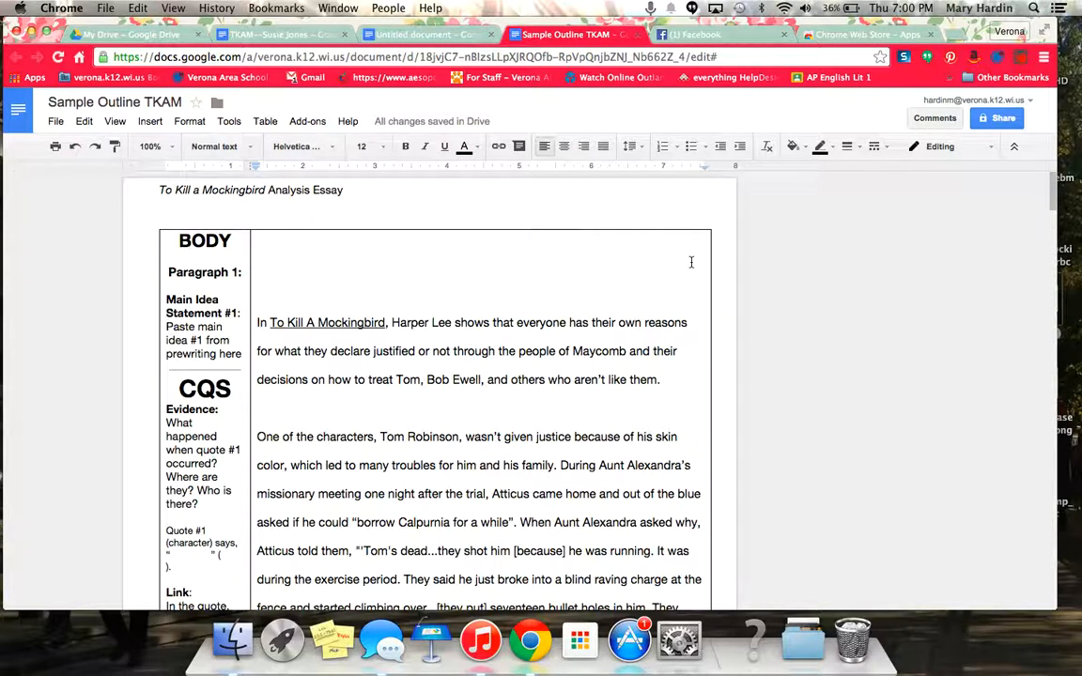
scroll(691, 262, "down", 15)
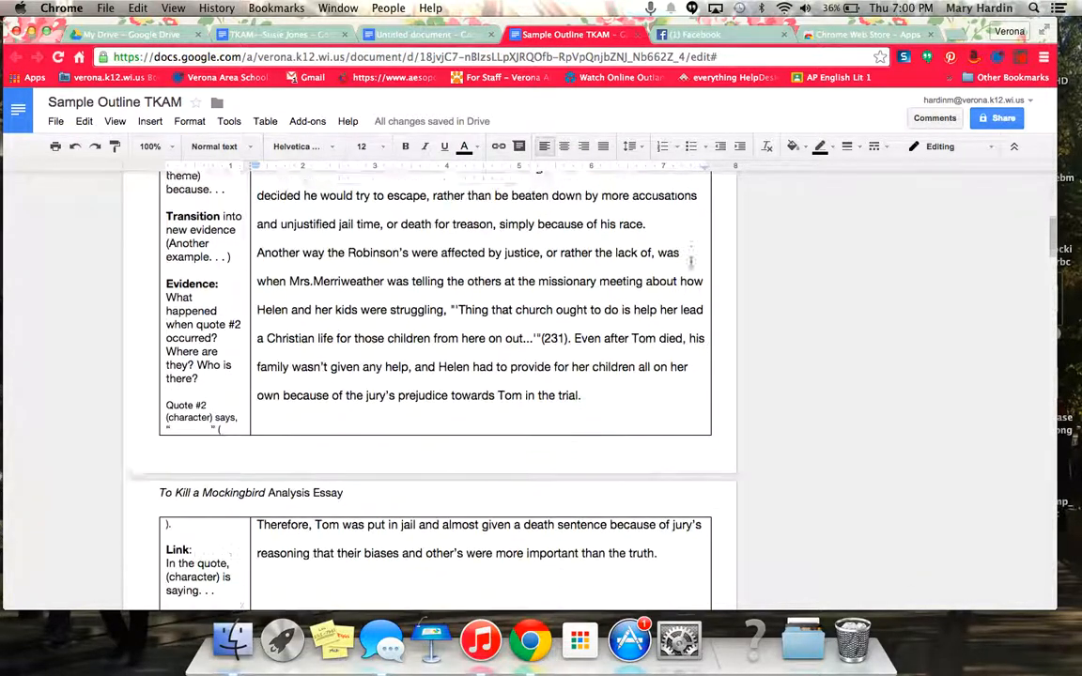
scroll(690, 262, "down", 20)
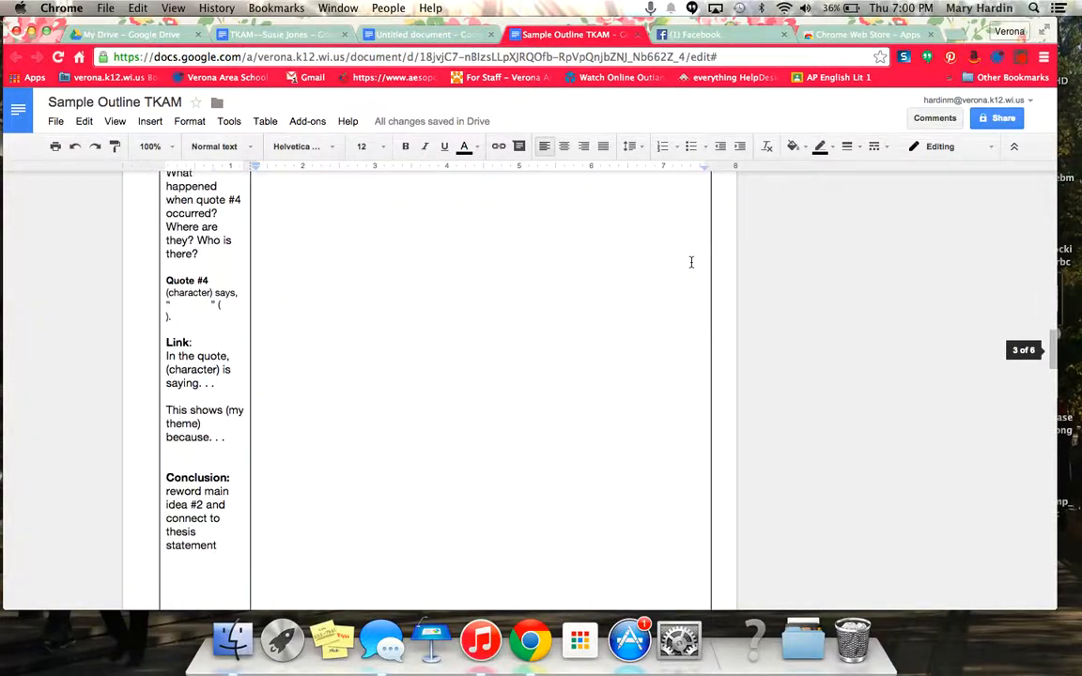
scroll(691, 262, "down", 3)
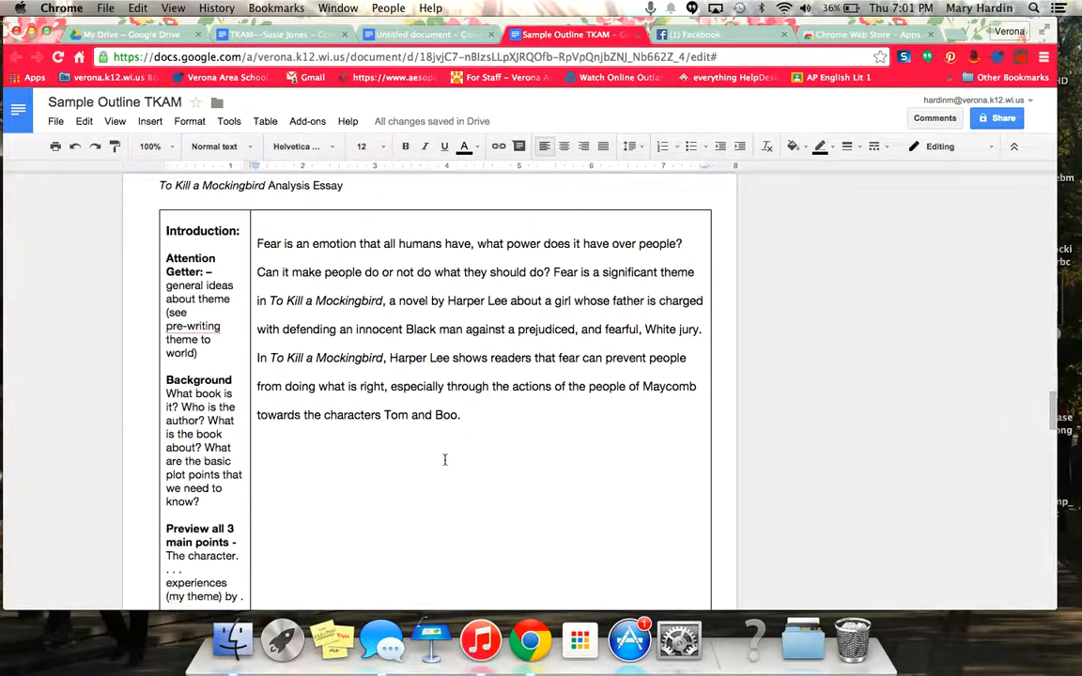
left_click_drag(467, 422, 260, 246)
key("super+c")
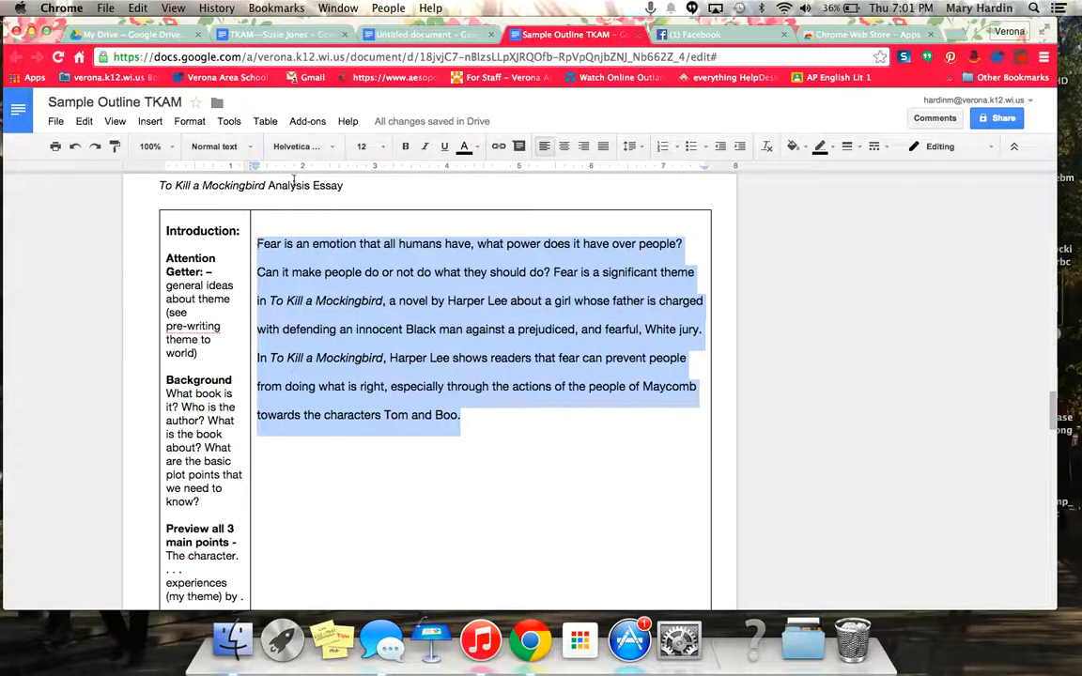
left_click(393, 35)
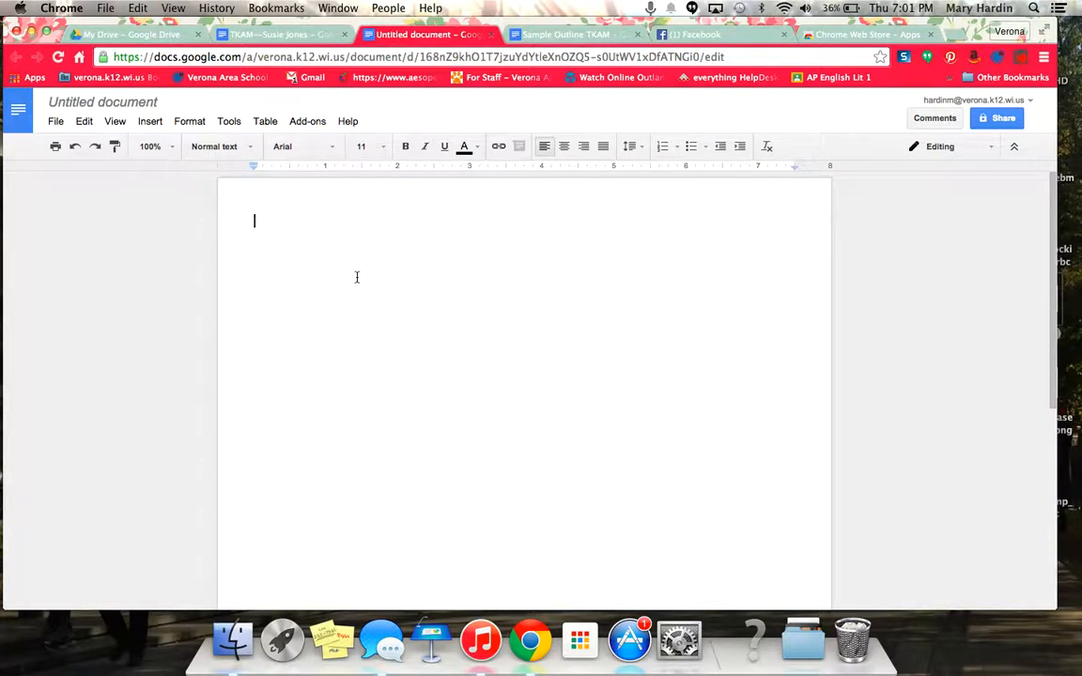
key("super+v")
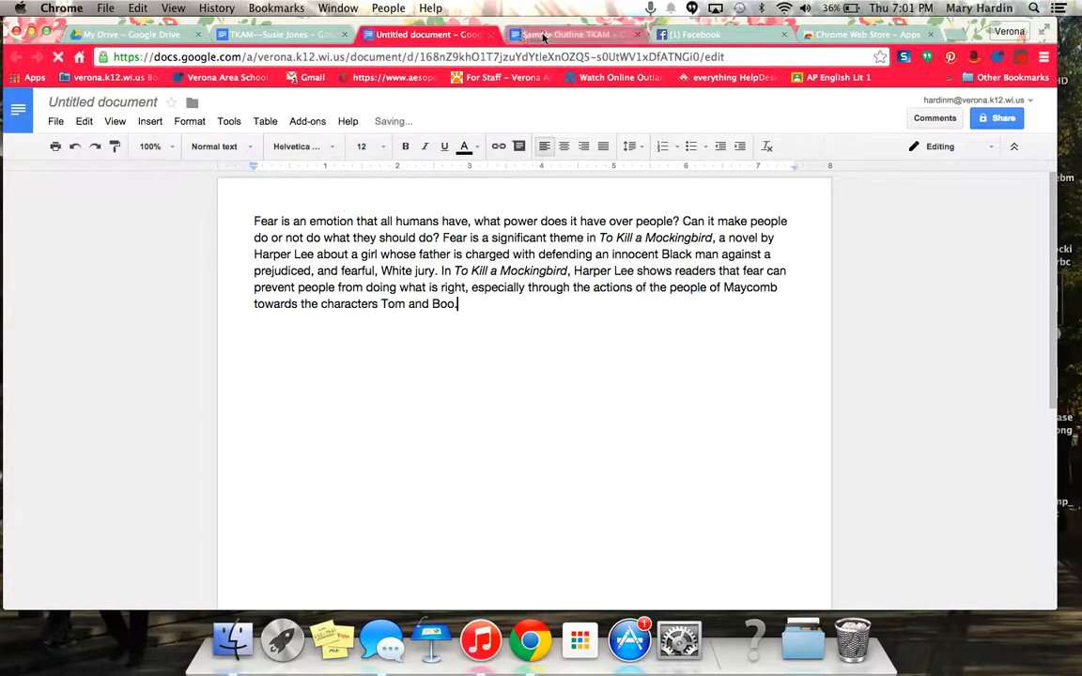
- Copy the outline's first body paragraph and paste it on a new line below the introduction
left_click(543, 35)
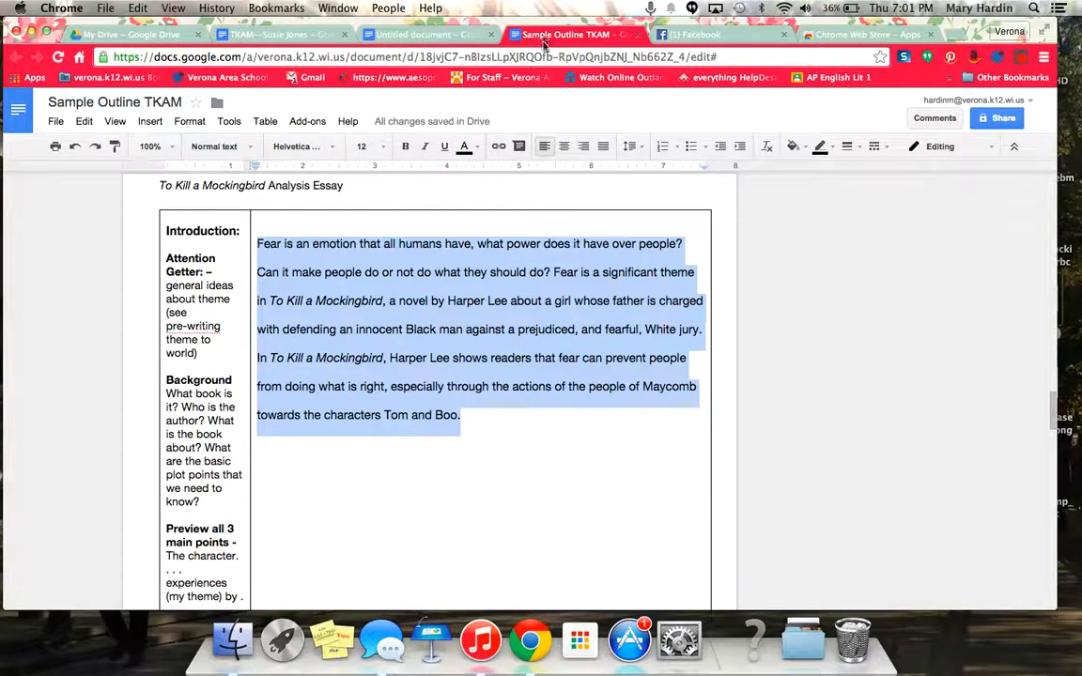
left_click(686, 244)
scroll(757, 252, "up", 2)
scroll(757, 252, "down", 10)
scroll(757, 252, "up", 10)
scroll(757, 252, "up", 1)
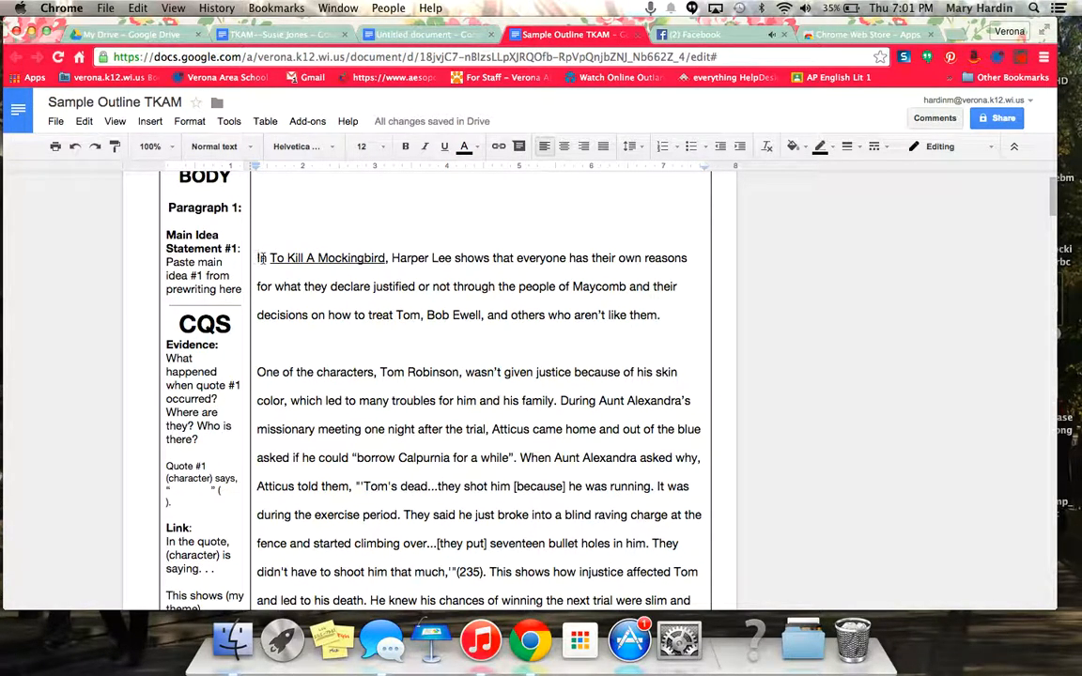
scroll(394, 386, "down", 9)
scroll(393, 386, "down", 6)
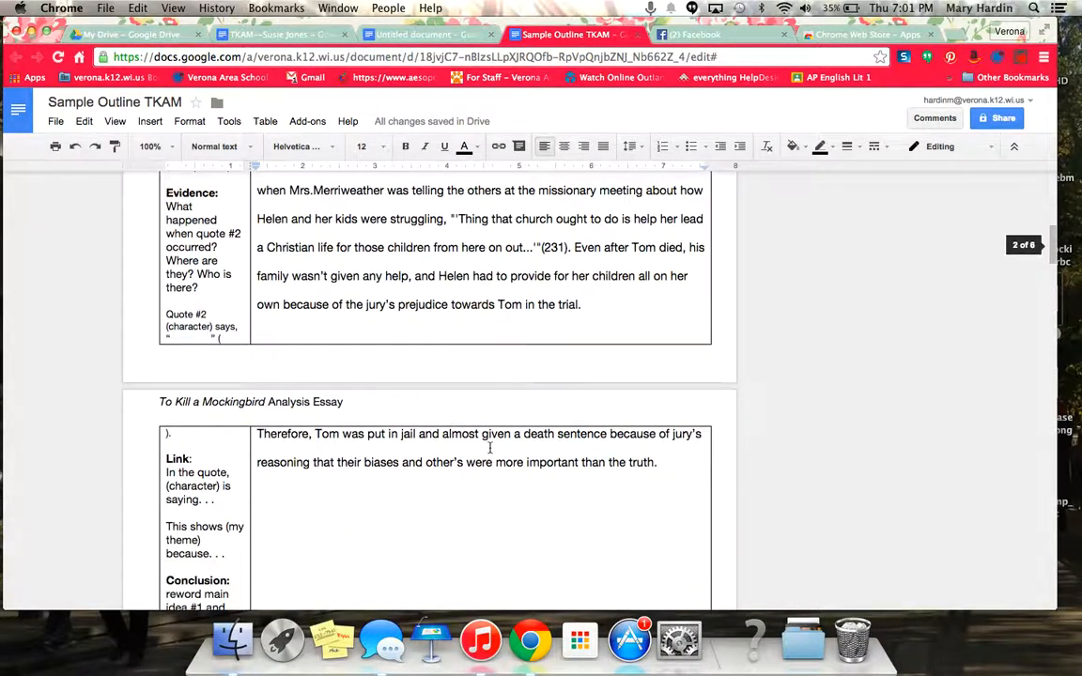
left_click_drag(662, 463, 259, 317)
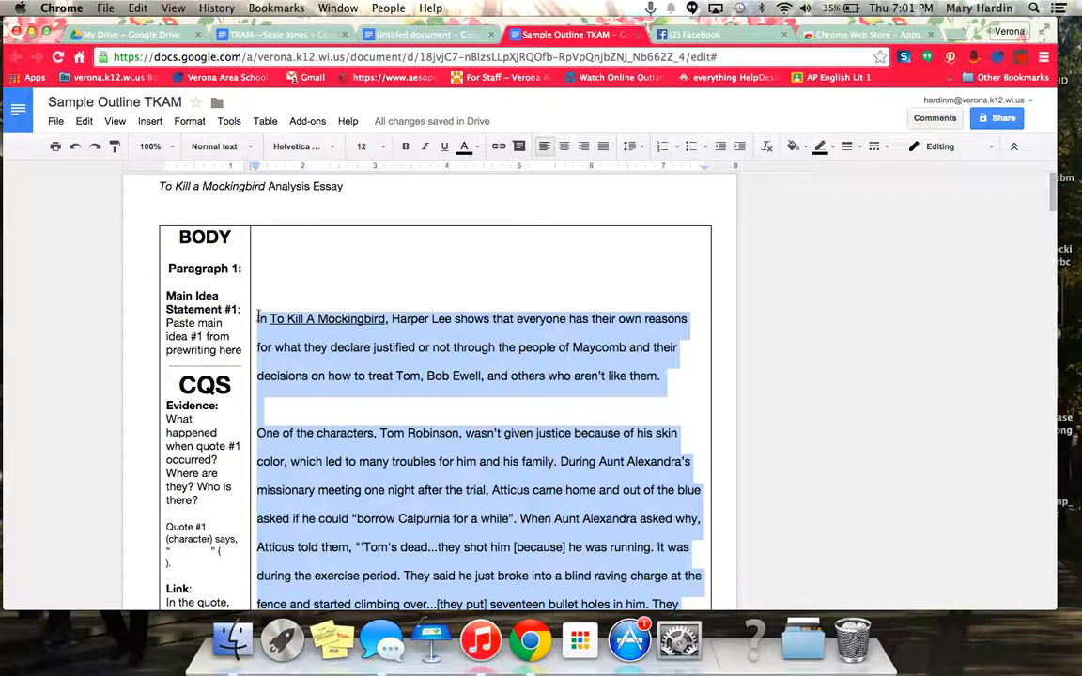
left_click(427, 34)
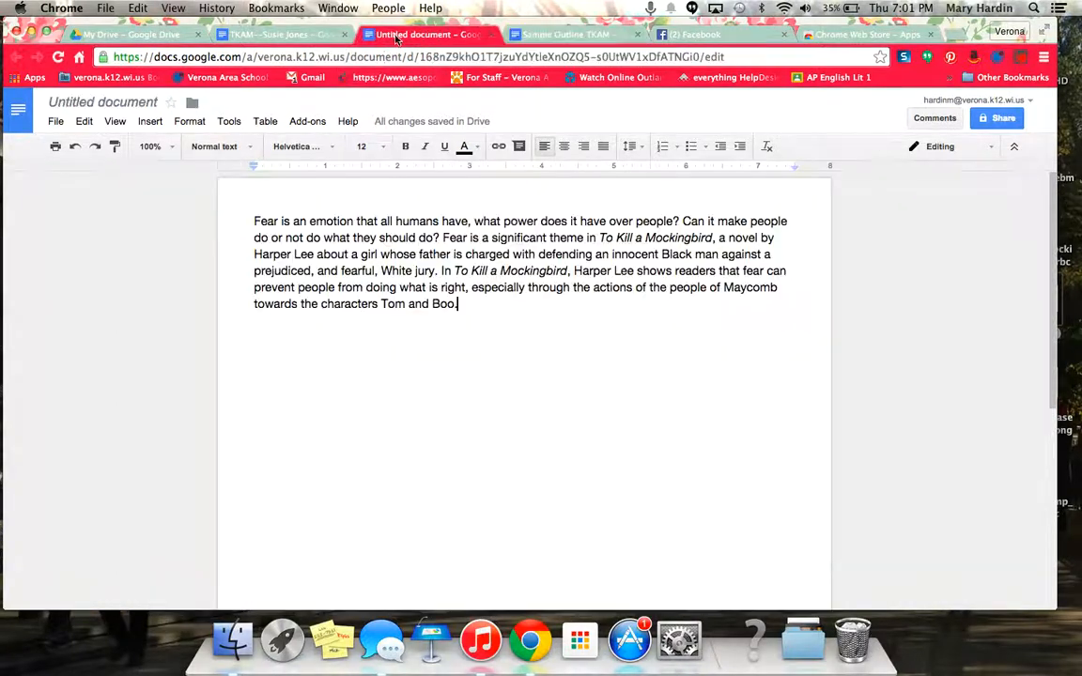
key("Return")
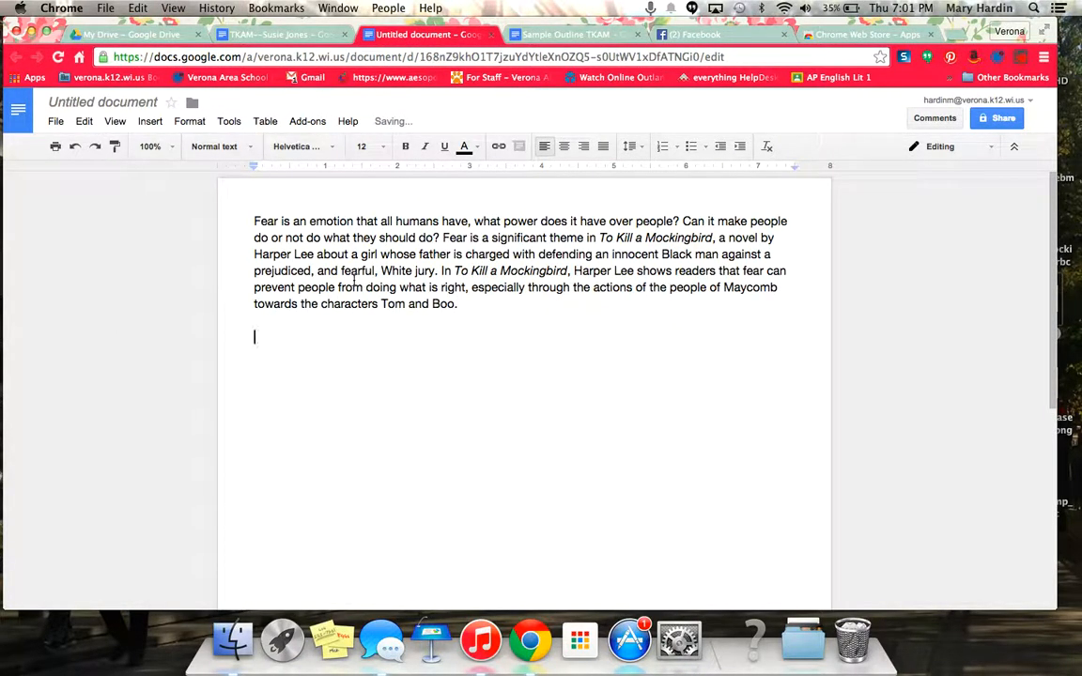
key("super+v")
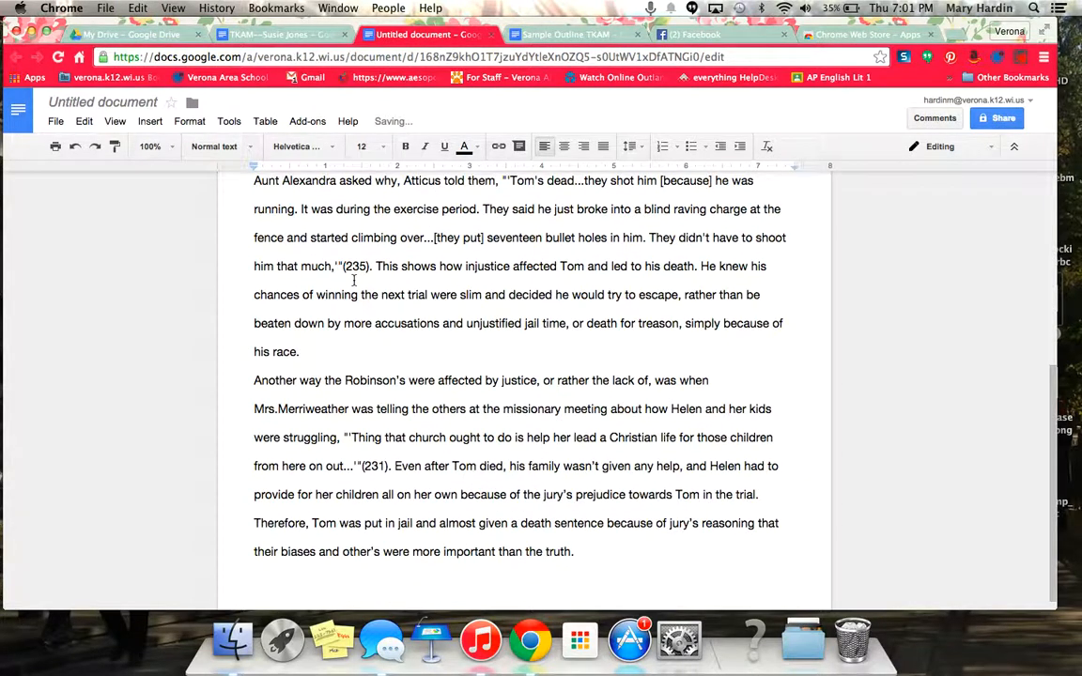
key("Return")
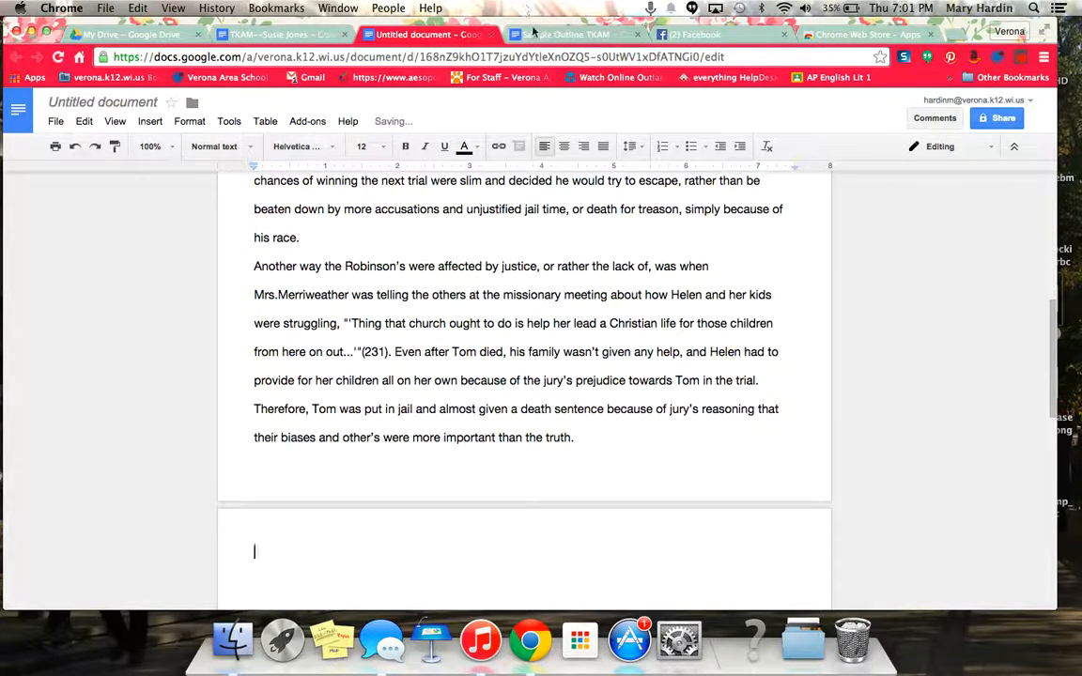
left_click(563, 34)
- Copy the Bob Ewell paragraph from the outline and paste it into the essay
left_click(569, 379)
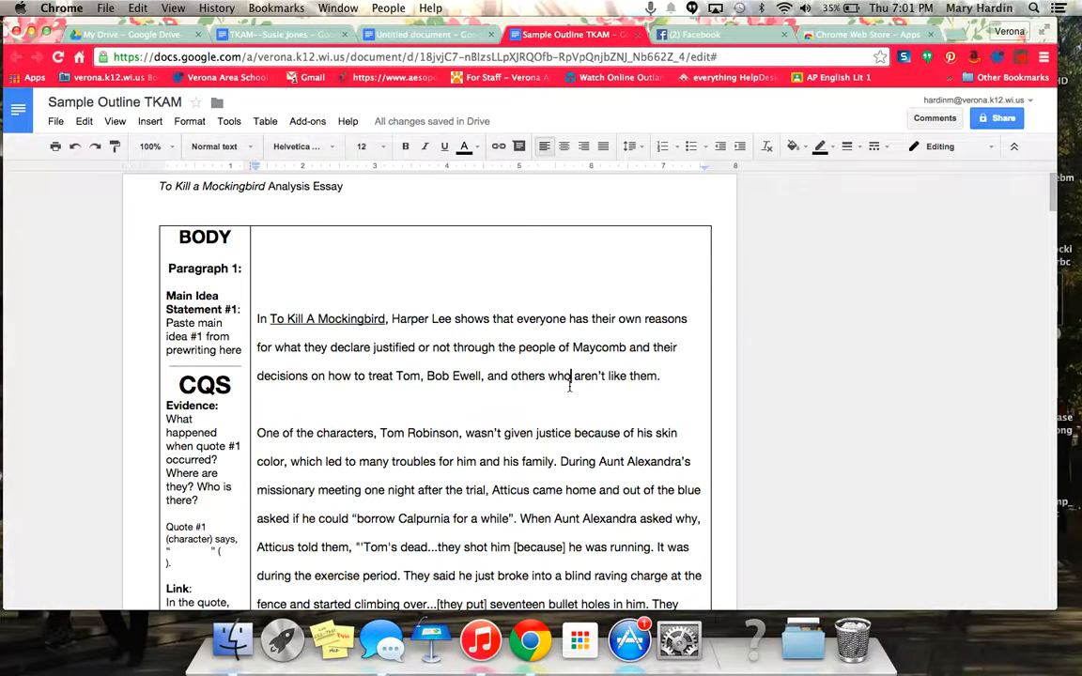
scroll(570, 385, "down", 10)
scroll(569, 385, "down", 10)
scroll(569, 385, "down", 3)
left_click(596, 508)
left_click_drag(595, 507, 258, 268)
key("super+c")
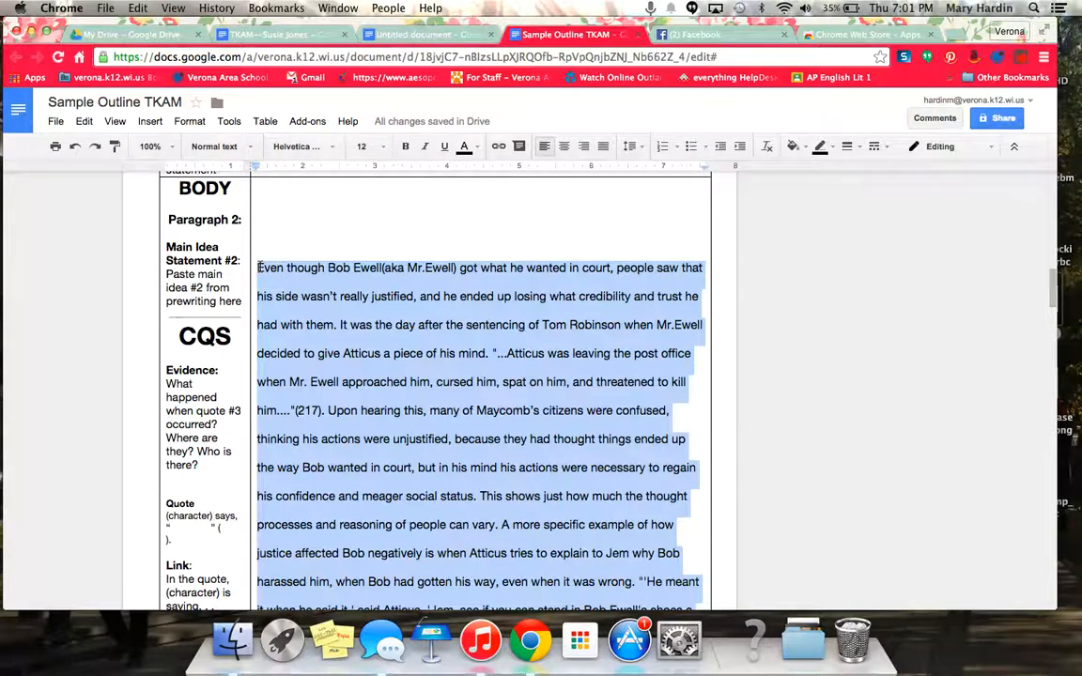
left_click(352, 32)
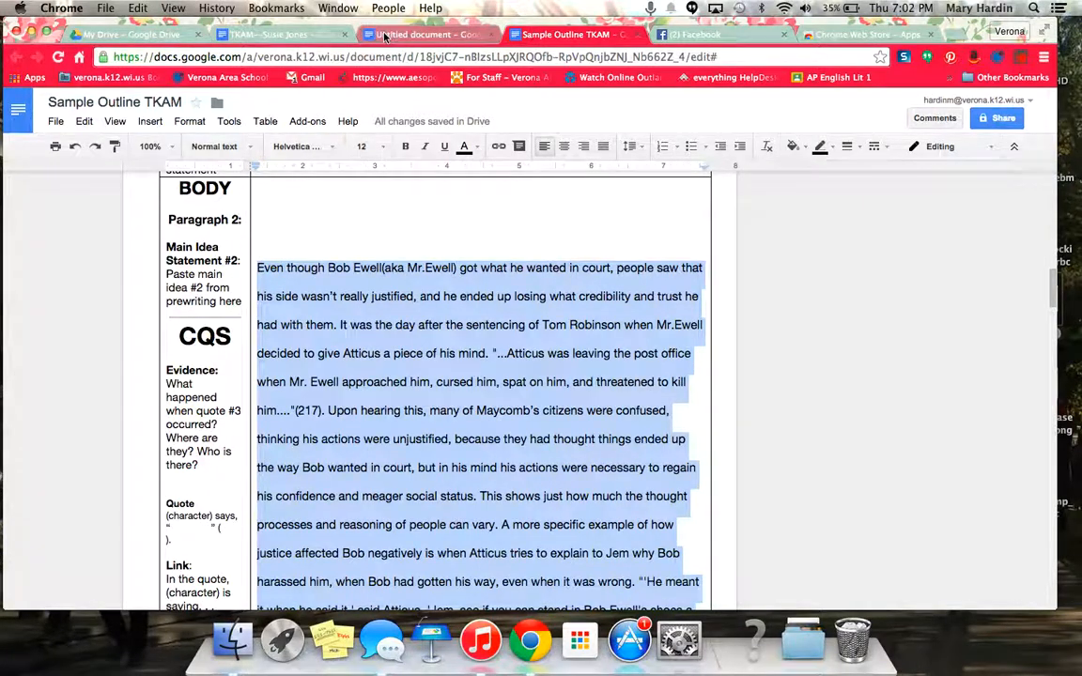
key("super+v")
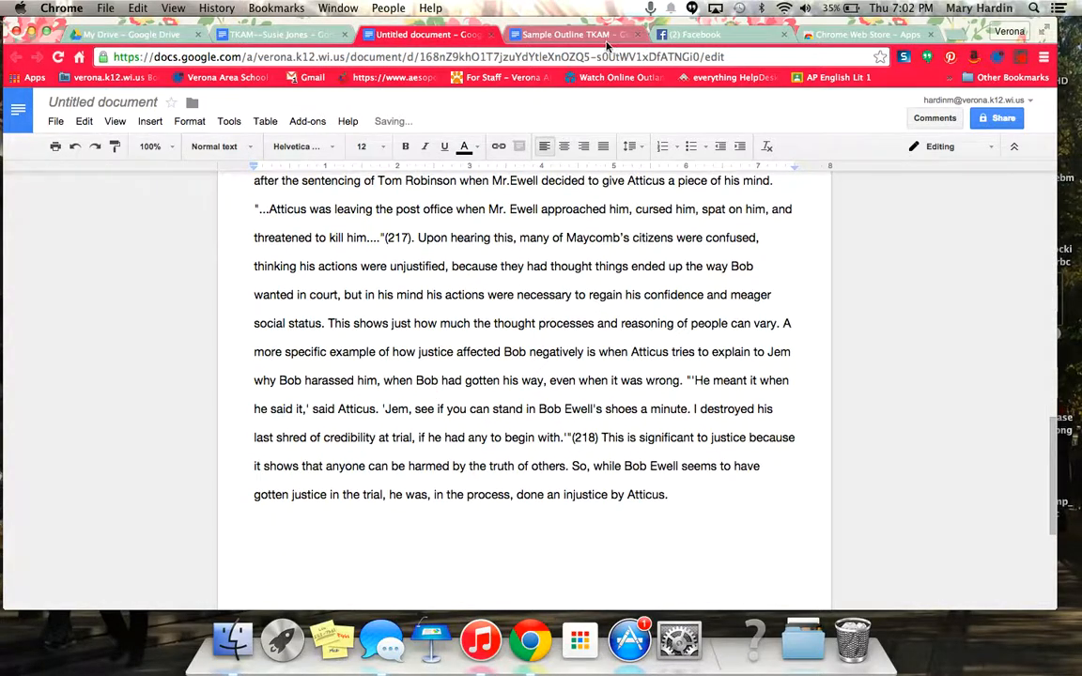
- Copy the outline's conclusion paragraph and paste it at the end of the essay
left_click(556, 34)
left_click(660, 387)
scroll(869, 378, "down", 10)
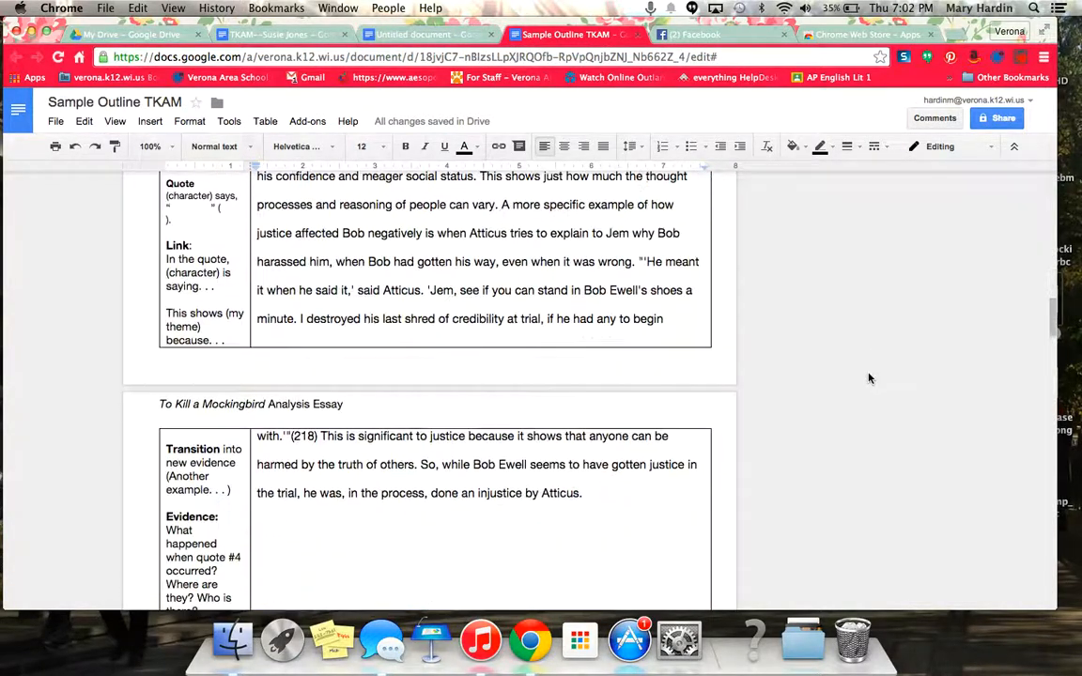
scroll(868, 379, "down", 20)
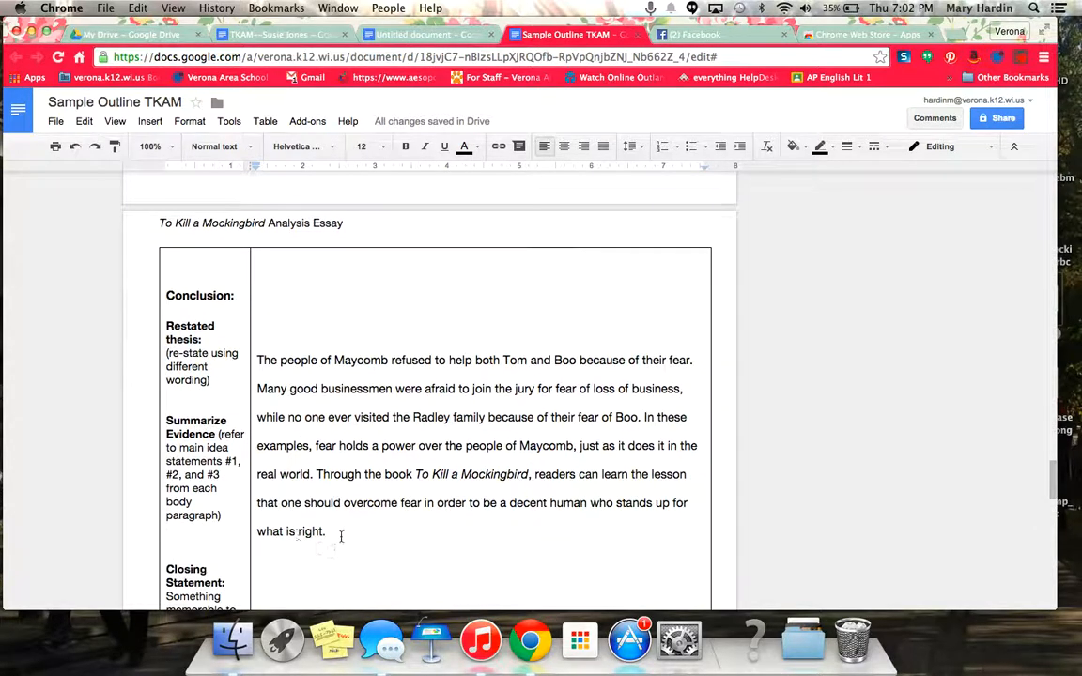
left_click_drag(329, 533, 235, 324)
key("super+c")
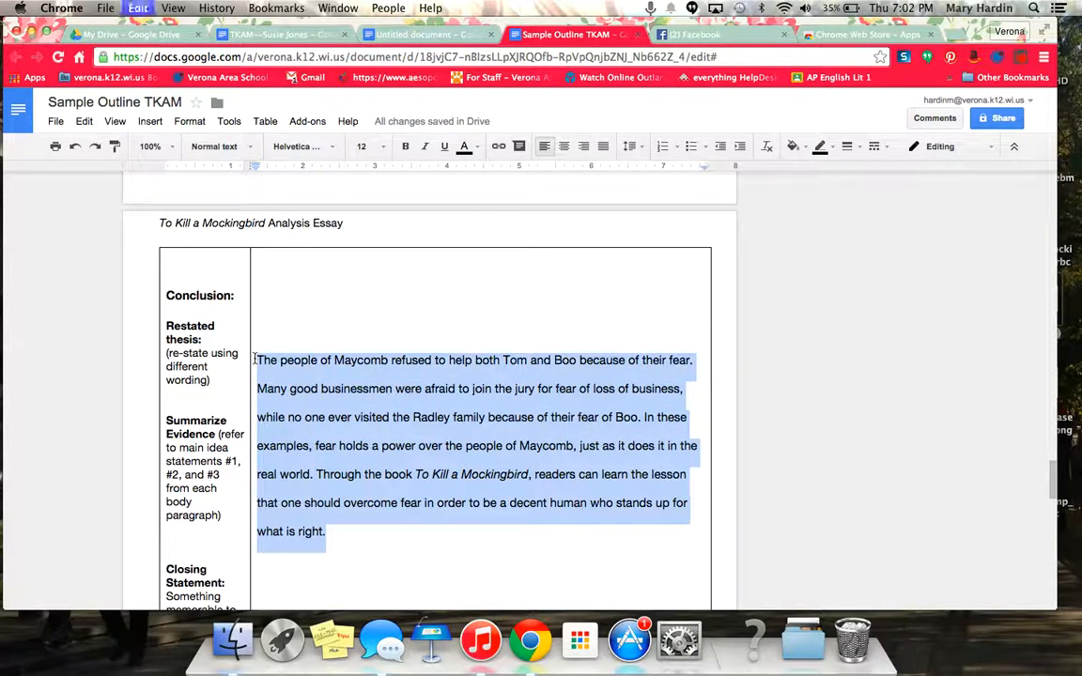
left_click(402, 36)
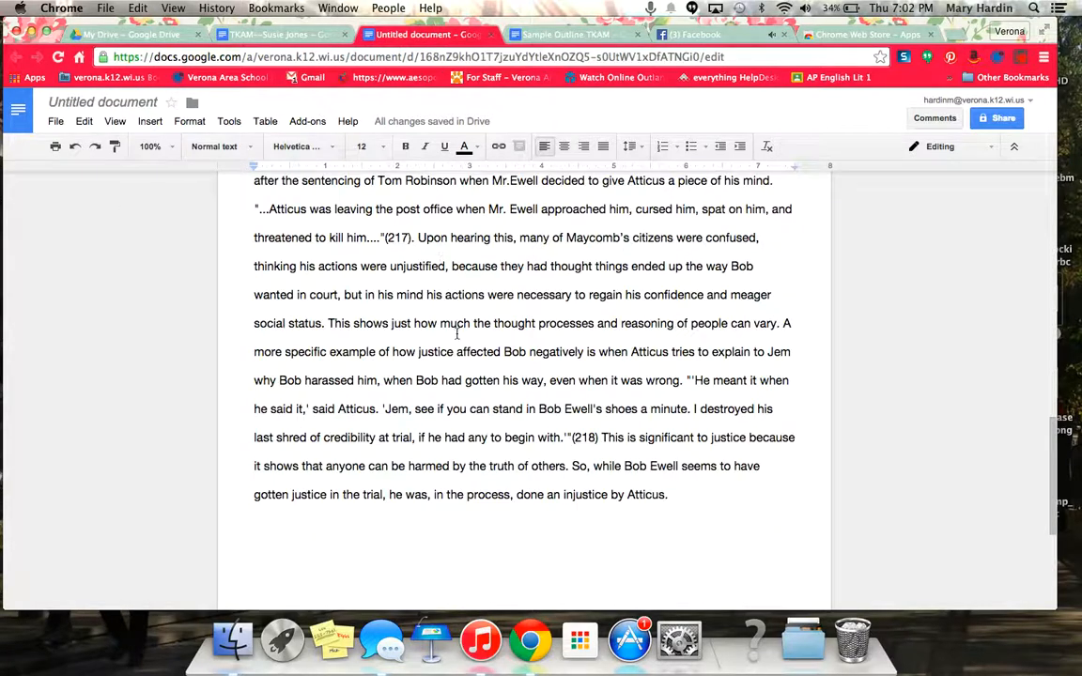
key("super+v")
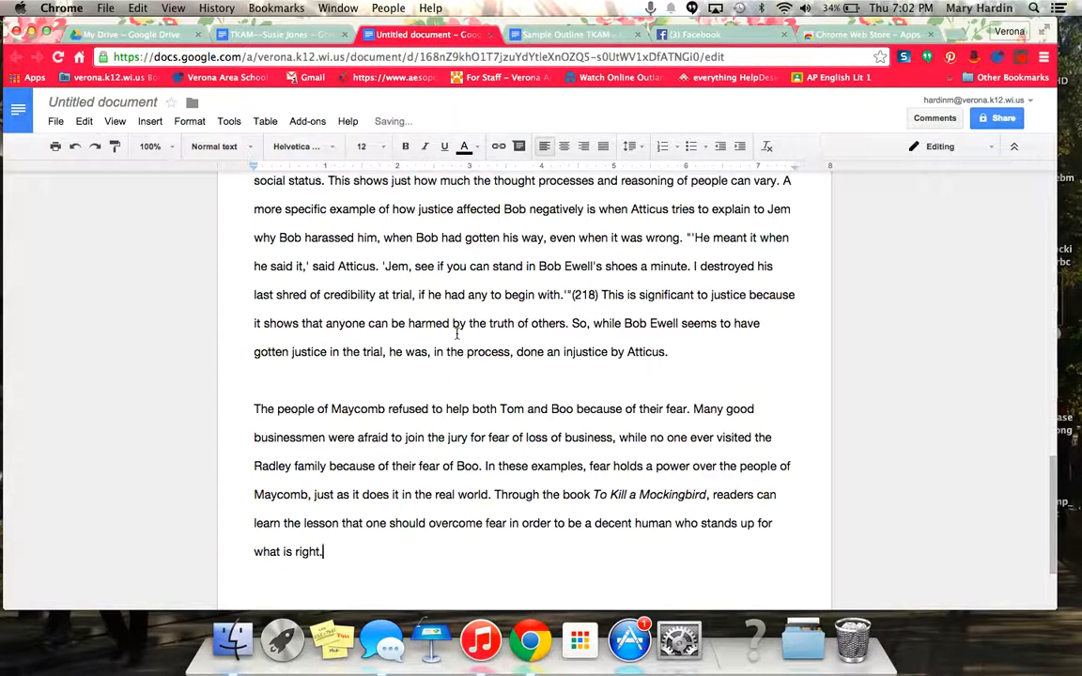
key("super+Up")
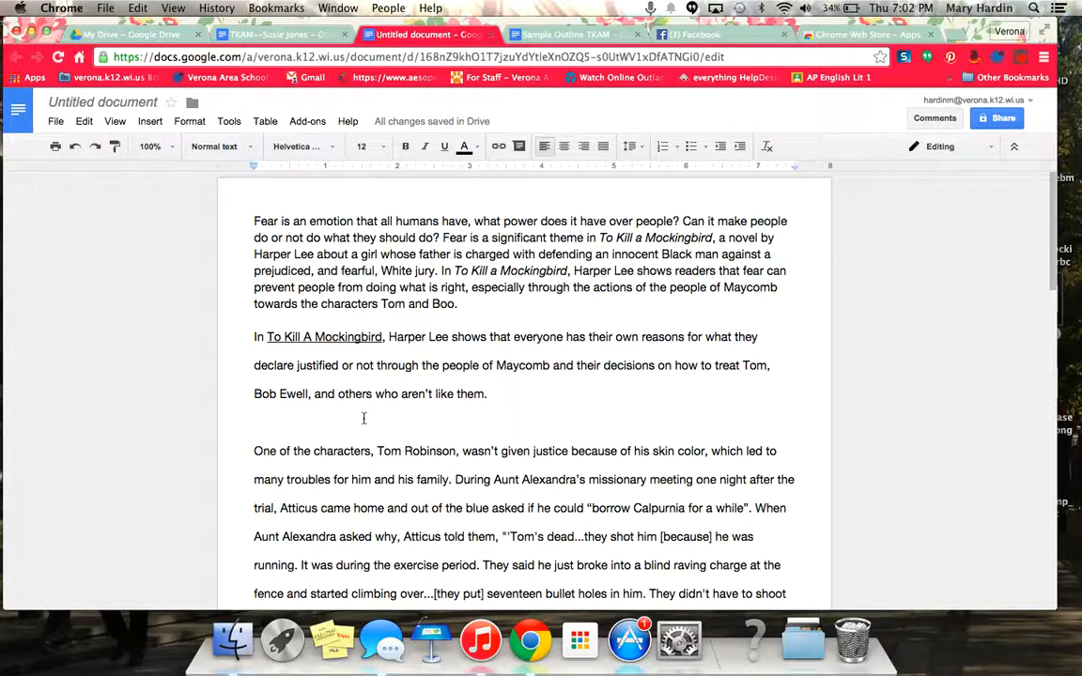
- Delete the blank line before "One of the characters" so it joins the preceding paragraph
left_click(252, 451)
key("BackSpace")
key("BackSpace")
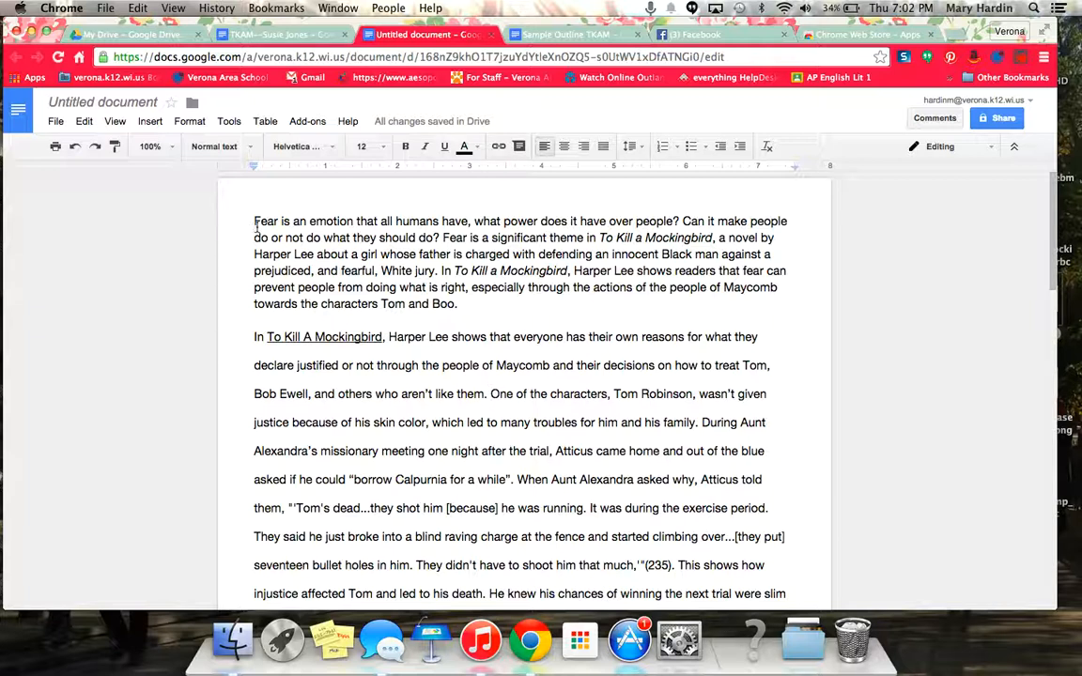
- Set the introduction paragraph's line spacing to Double to match the rest of the essay
left_click_drag(252, 221, 462, 299)
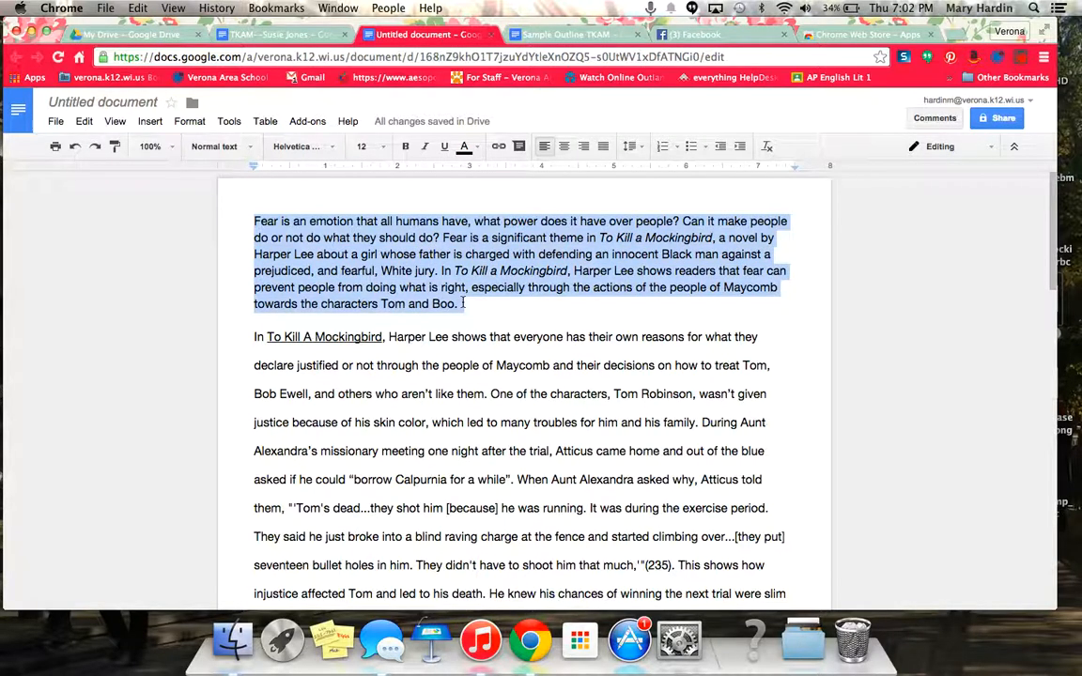
left_click(191, 123)
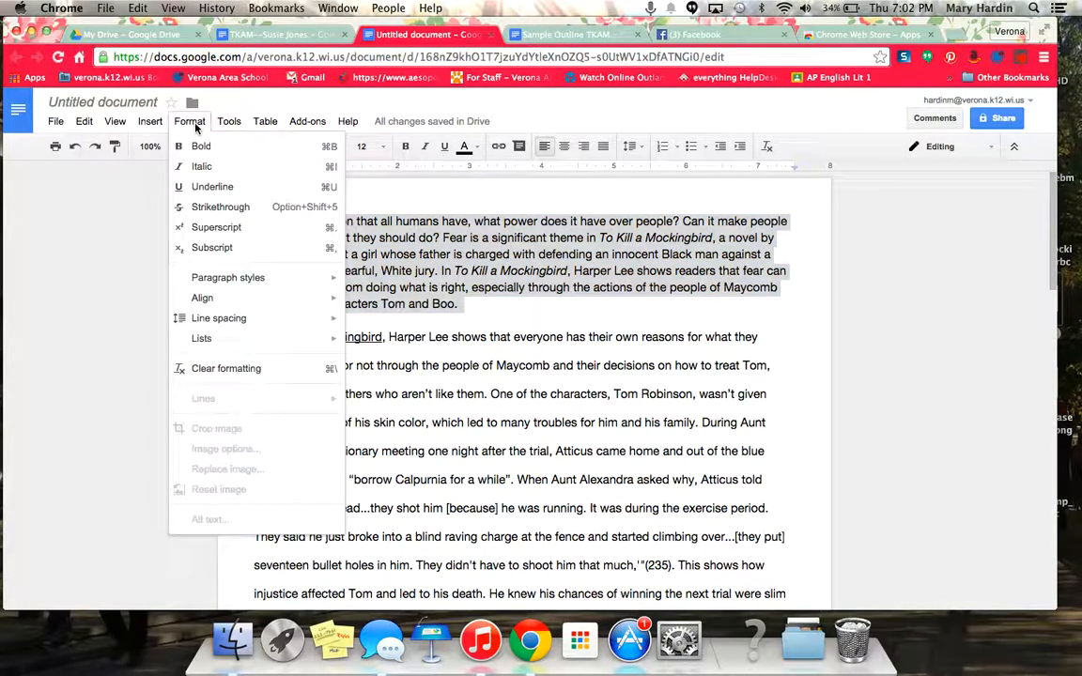
mouse_move(237, 321)
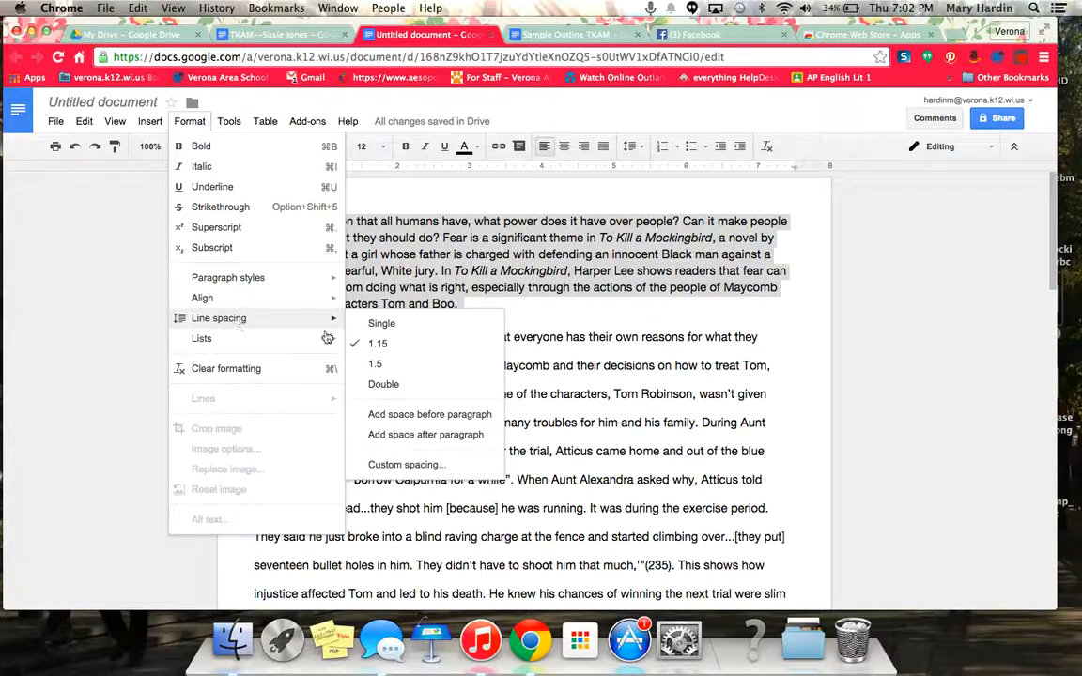
left_click(384, 387)
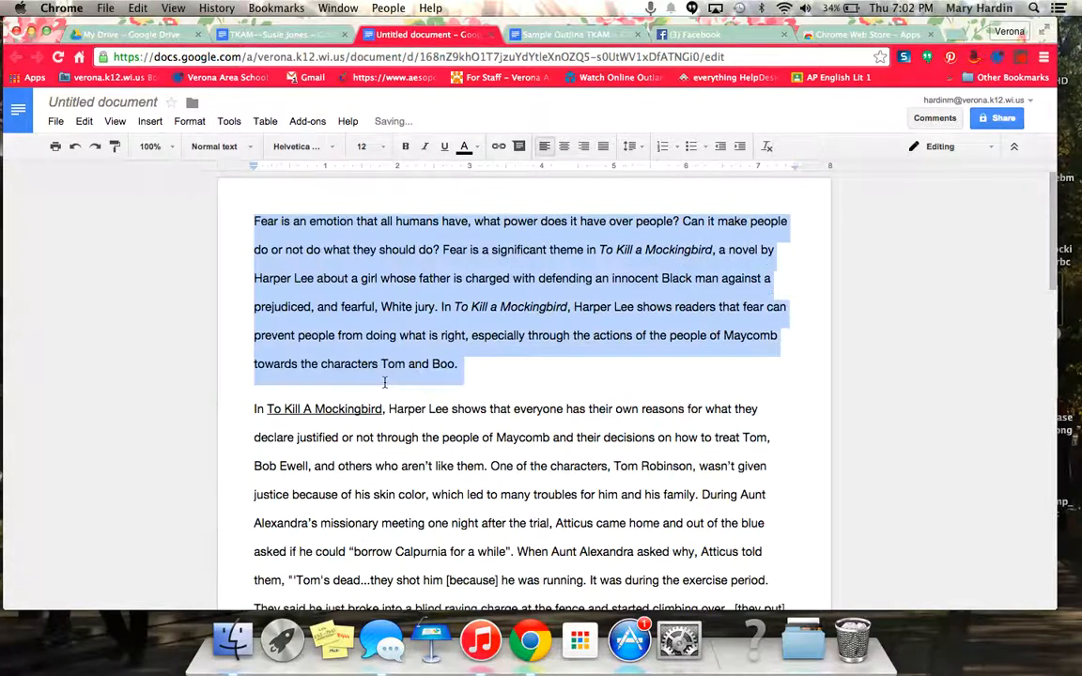
left_click(387, 397)
scroll(387, 397, "down", 8)
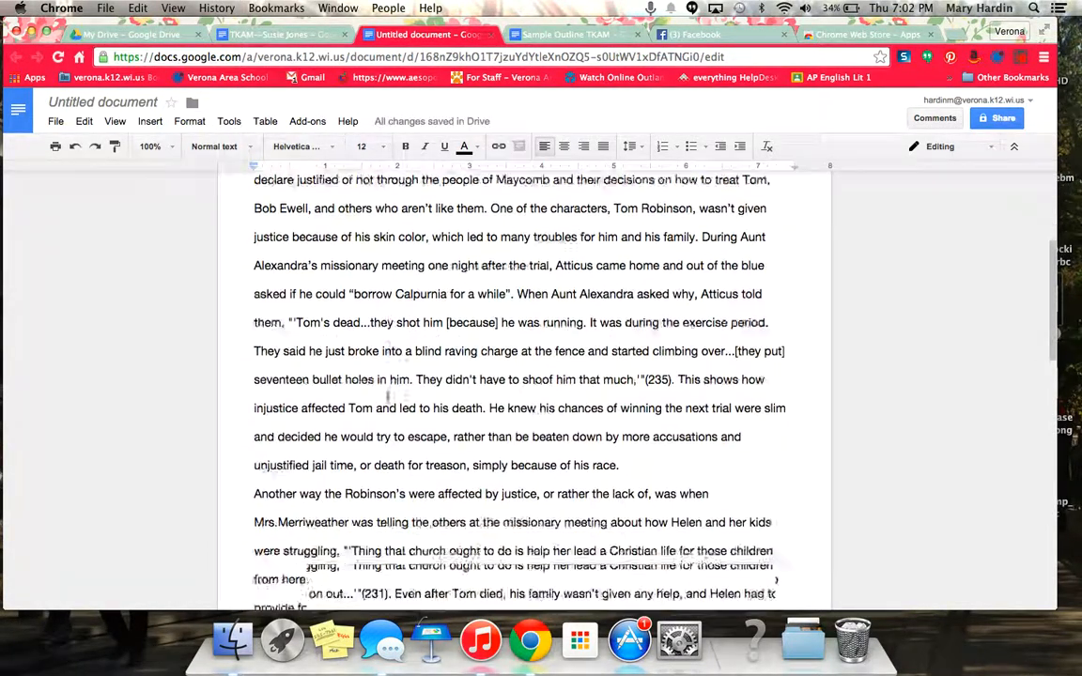
scroll(387, 396, "down", 10)
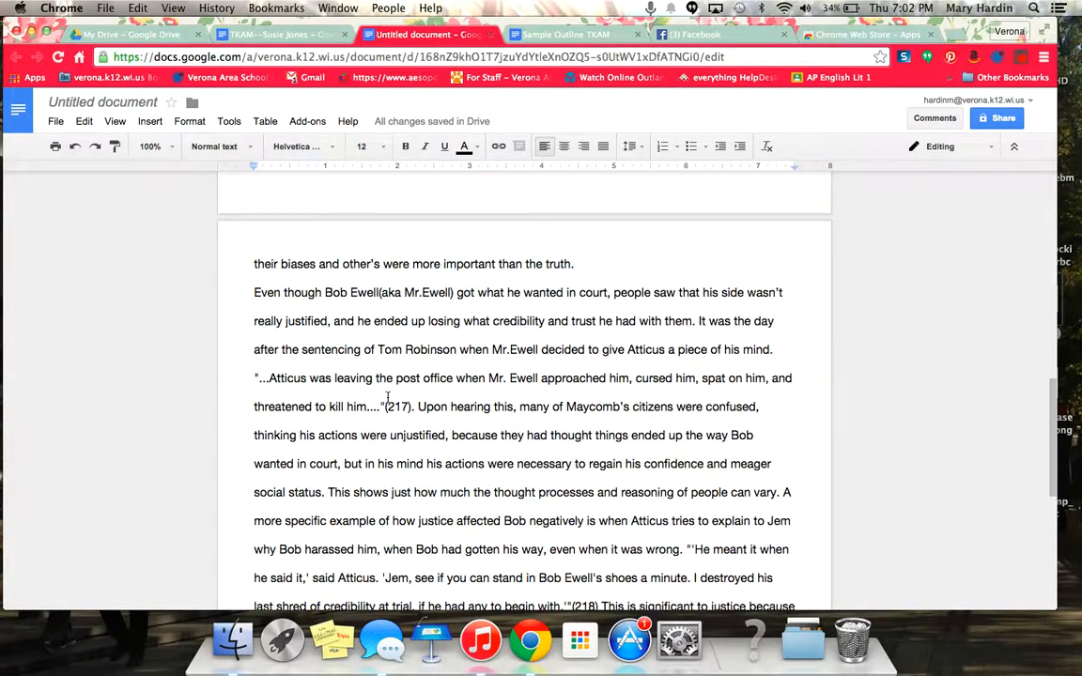
scroll(387, 397, "up", 18)
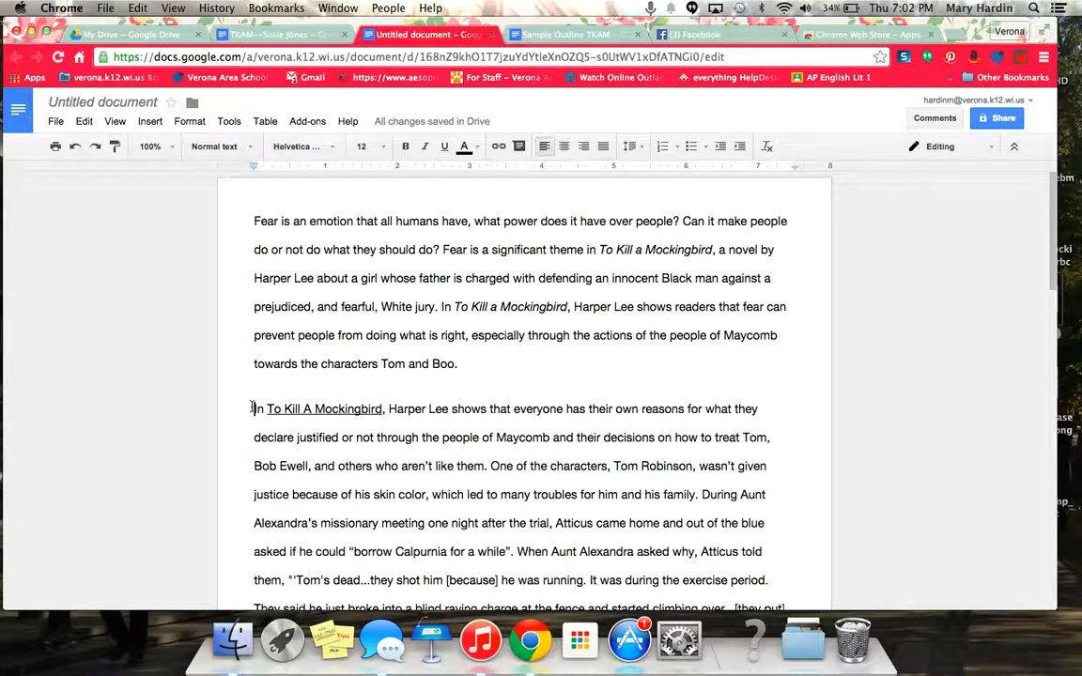
- Indent the first lines of the opening and second paragraphs and remove the blank line between paragraphs
left_click(252, 408)
key("Tab")
left_click(252, 220)
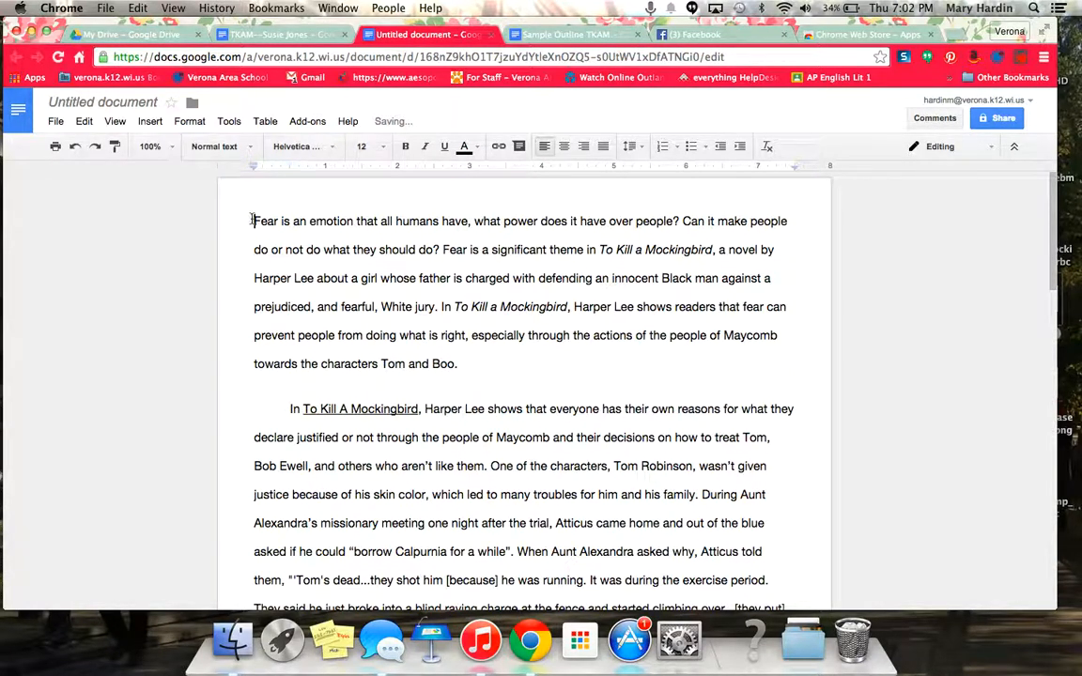
key("Tab")
left_click(301, 386)
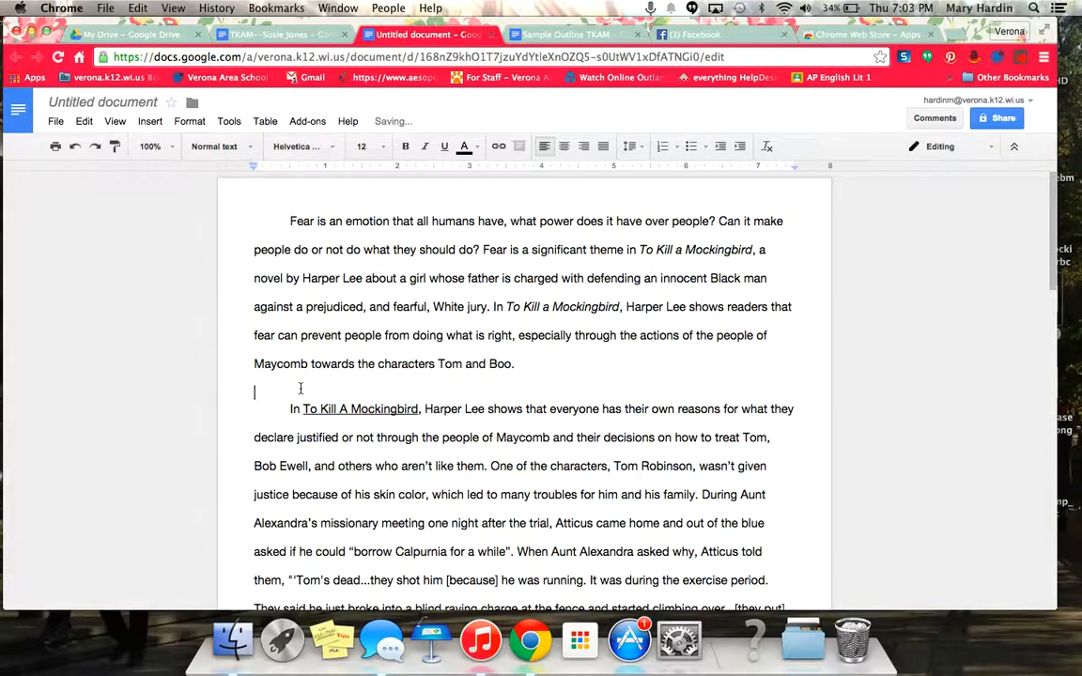
key("BackSpace")
- Indent the "Another way" and "The people of Maycomb" paragraphs, removing the blank line before the conclusion
scroll(457, 402, "down", 10)
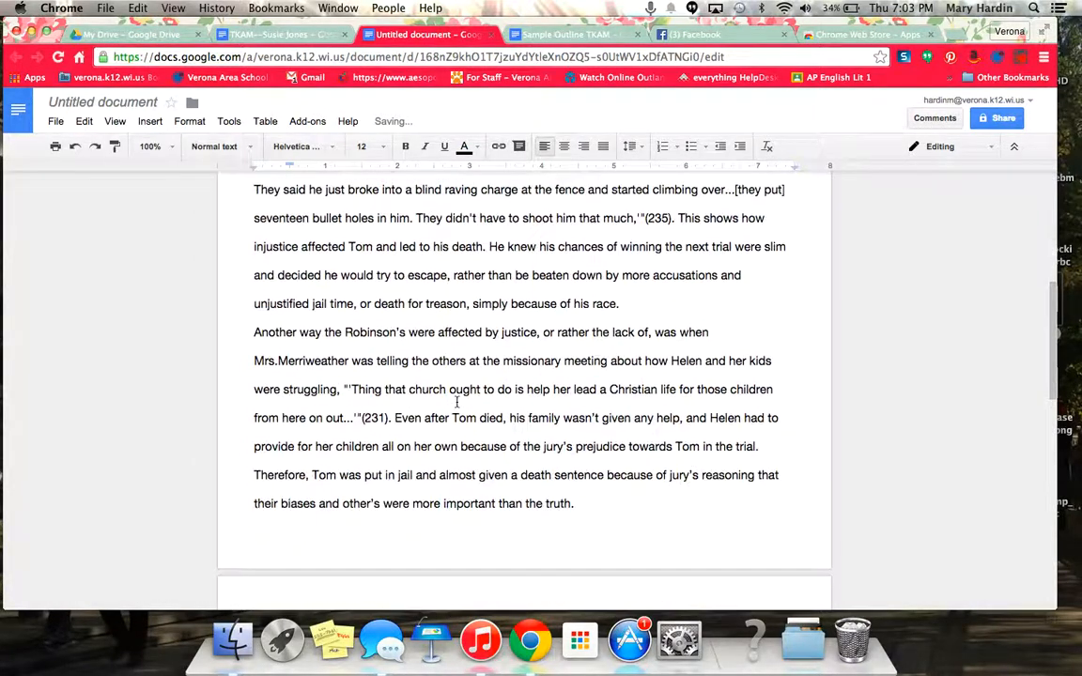
left_click(253, 333)
key("Tab")
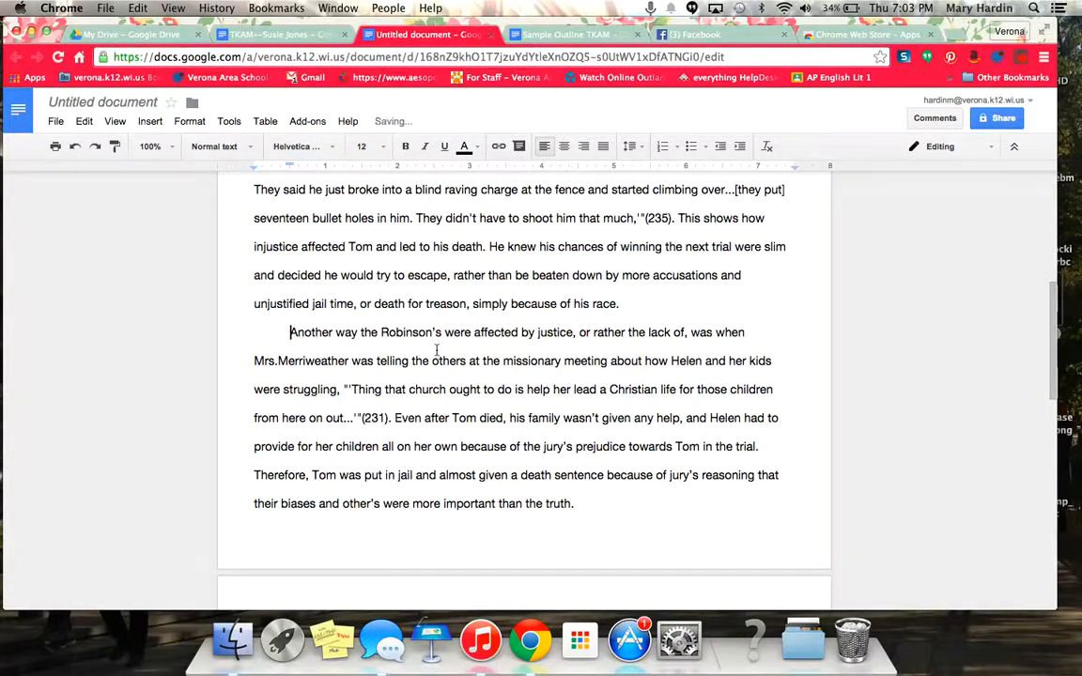
scroll(436, 350, "down", 5)
scroll(436, 350, "down", 4)
scroll(436, 350, "down", 2)
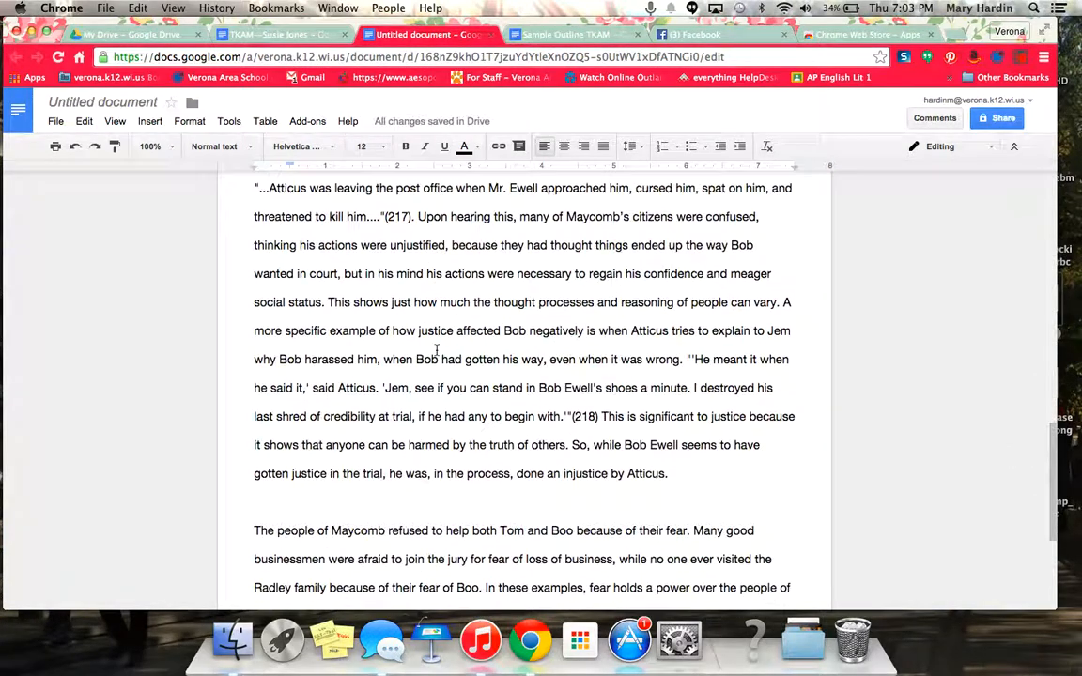
left_click(249, 535)
key("BackSpace")
key("Tab")
scroll(387, 484, "down", 3)
scroll(387, 484, "up", 15)
scroll(387, 484, "up", 10)
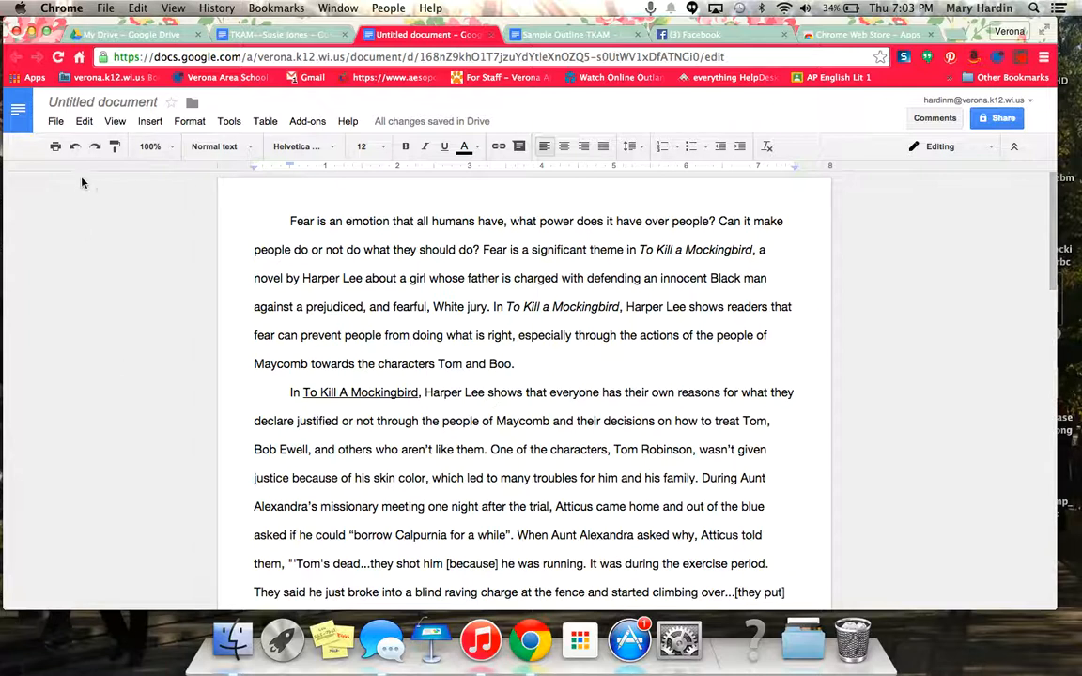
- In Page setup, change the top, bottom, left and right margins from 0.5 to 1 inch
left_click(57, 122)
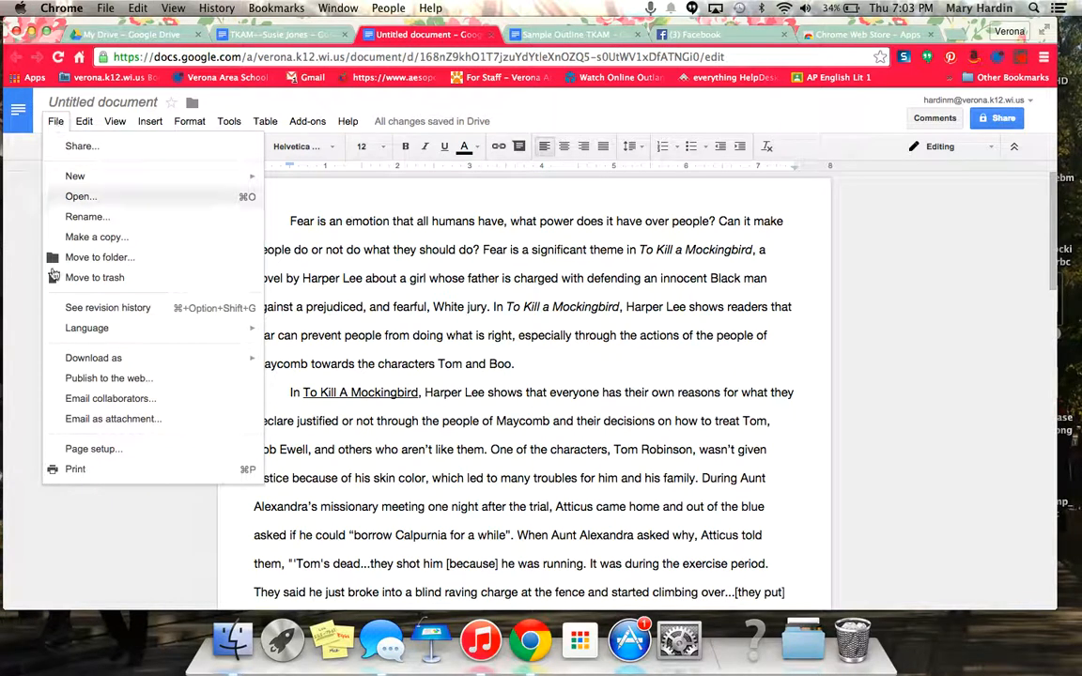
left_click(75, 446)
left_click(638, 298)
double_click(624, 298)
type("1")
key("Tab")
type("1")
key("Tab")
type("1")
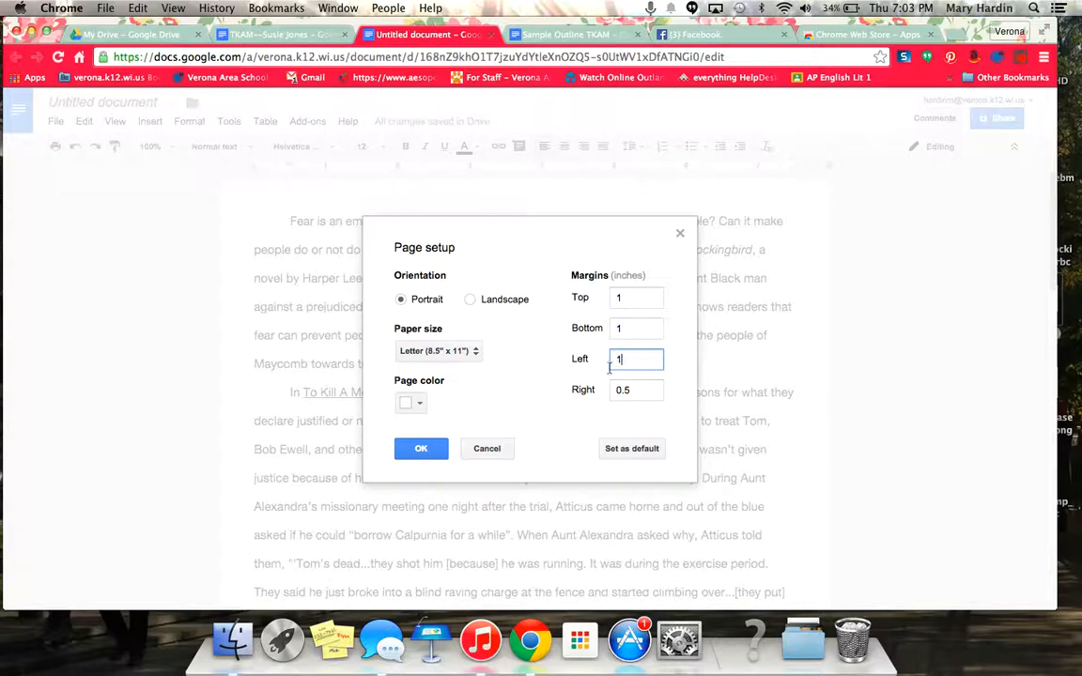
left_click_drag(647, 391, 567, 391)
type("1")
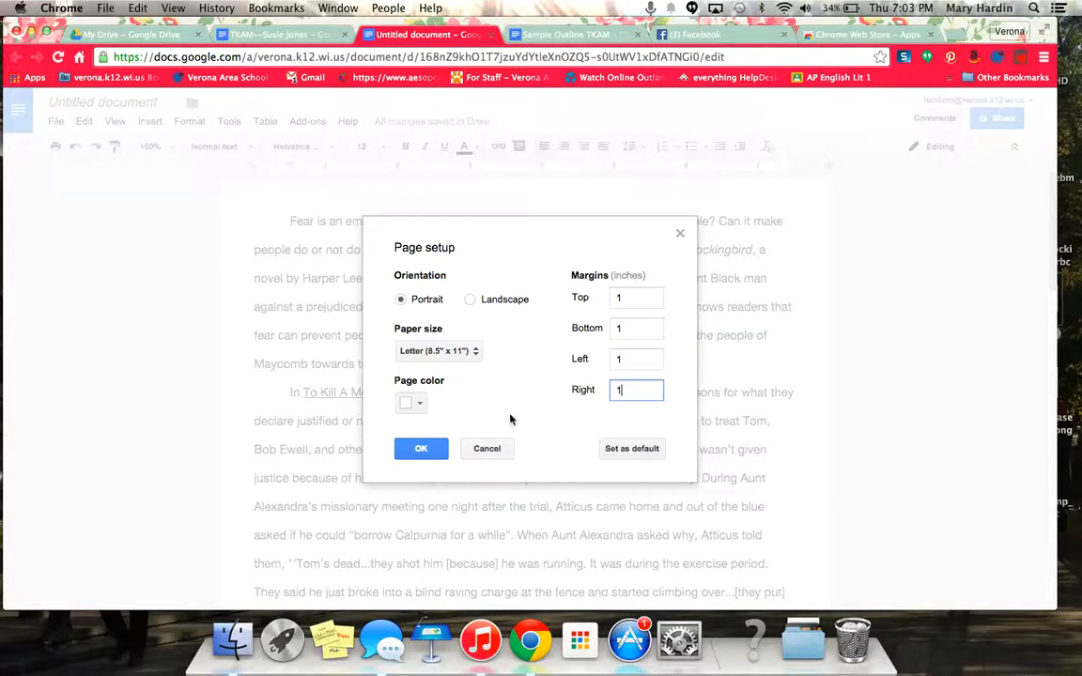
left_click(428, 449)
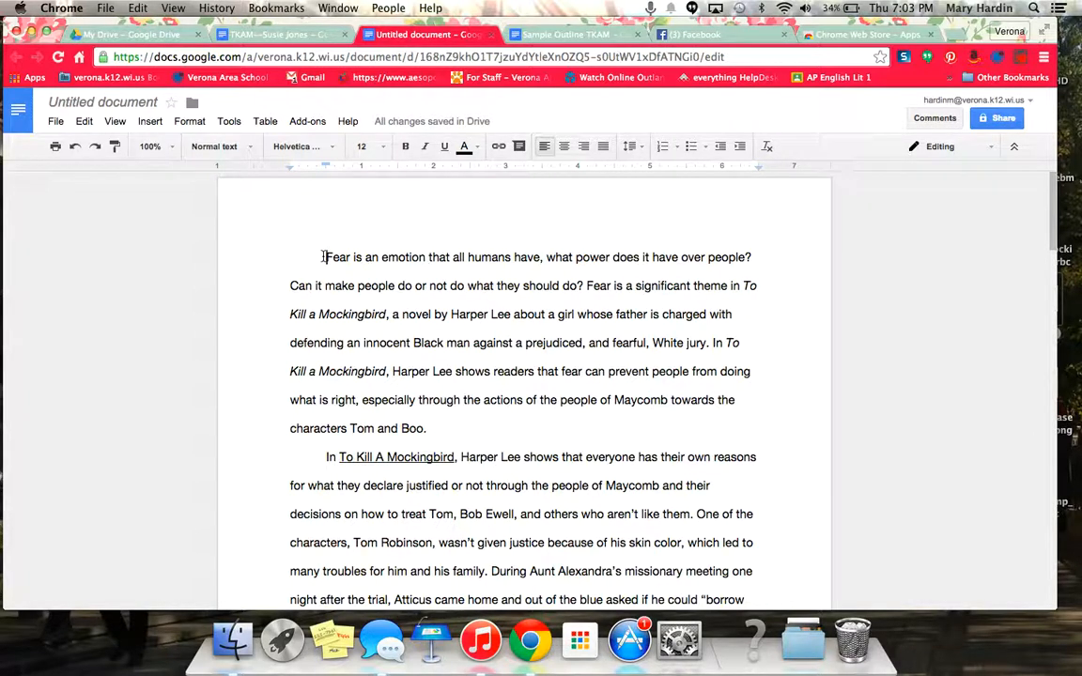
- Type an unindented heading above the essay: student's name, teacher's name, English 9, 20 January, 2015
key("Return")
key("Return")
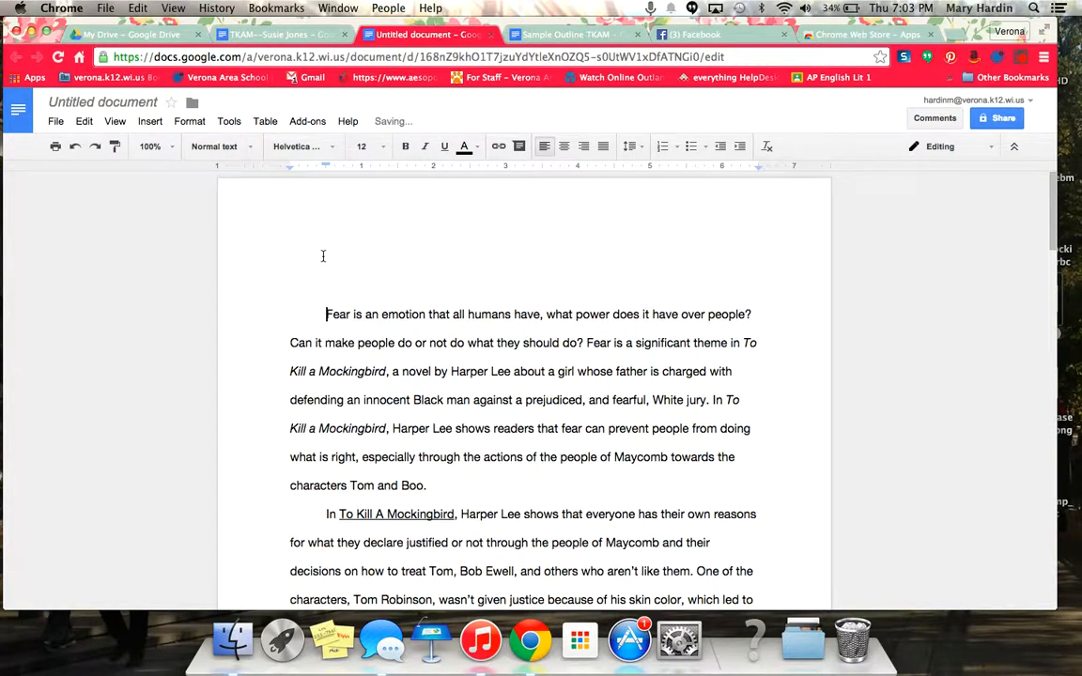
left_click(324, 257)
key("BackSpace")
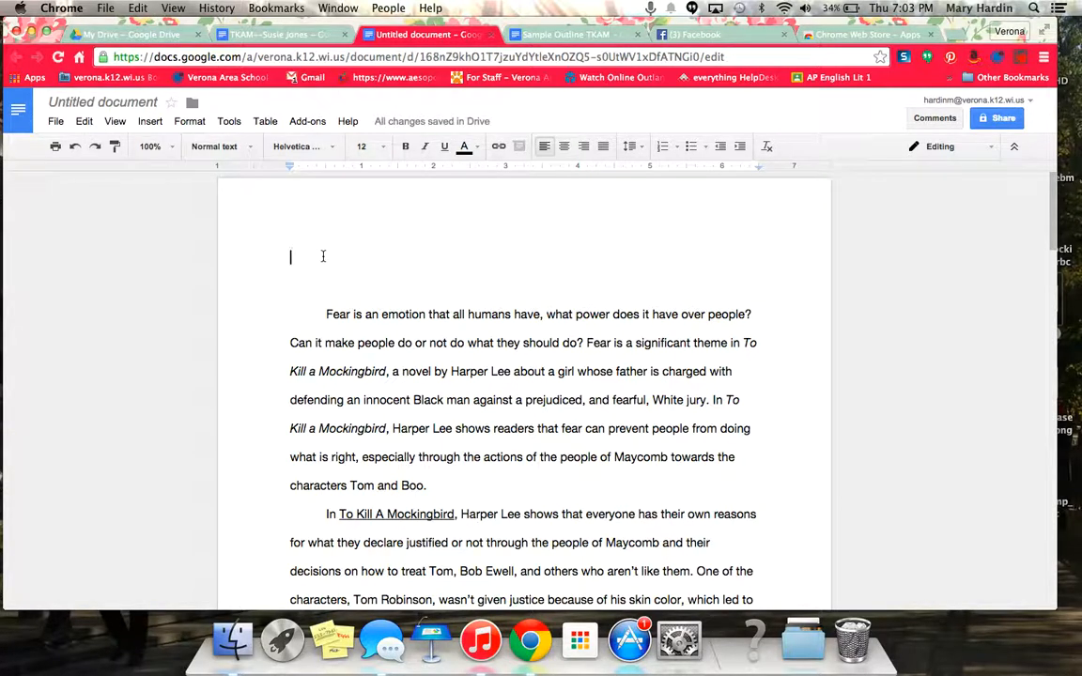
key("Return")
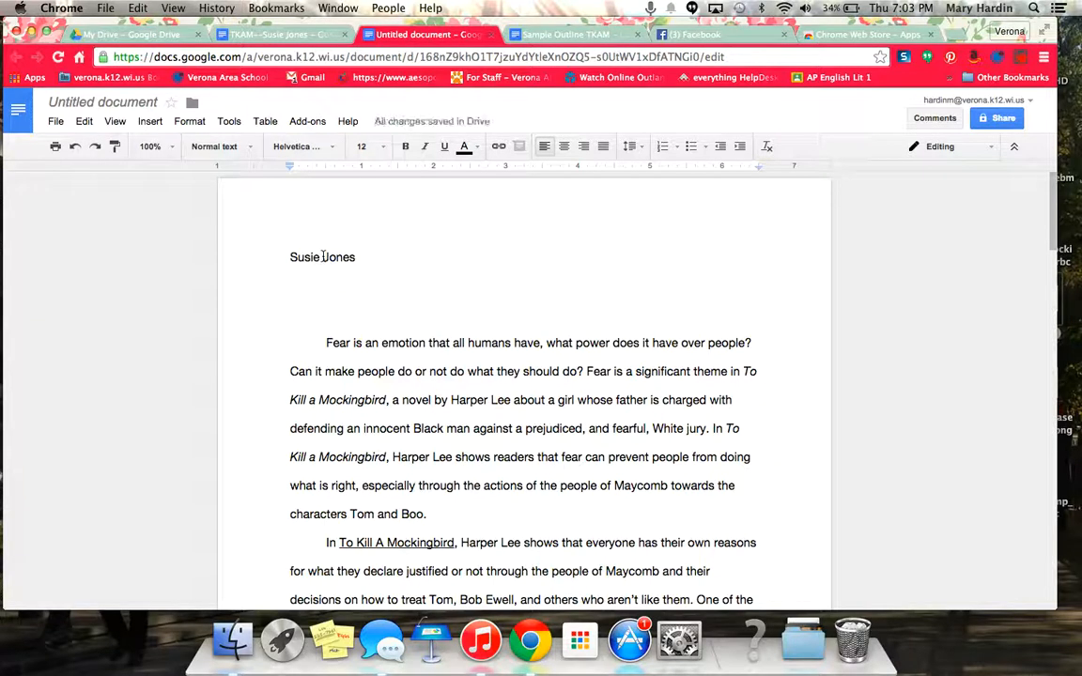
type("Ms. Hardin")
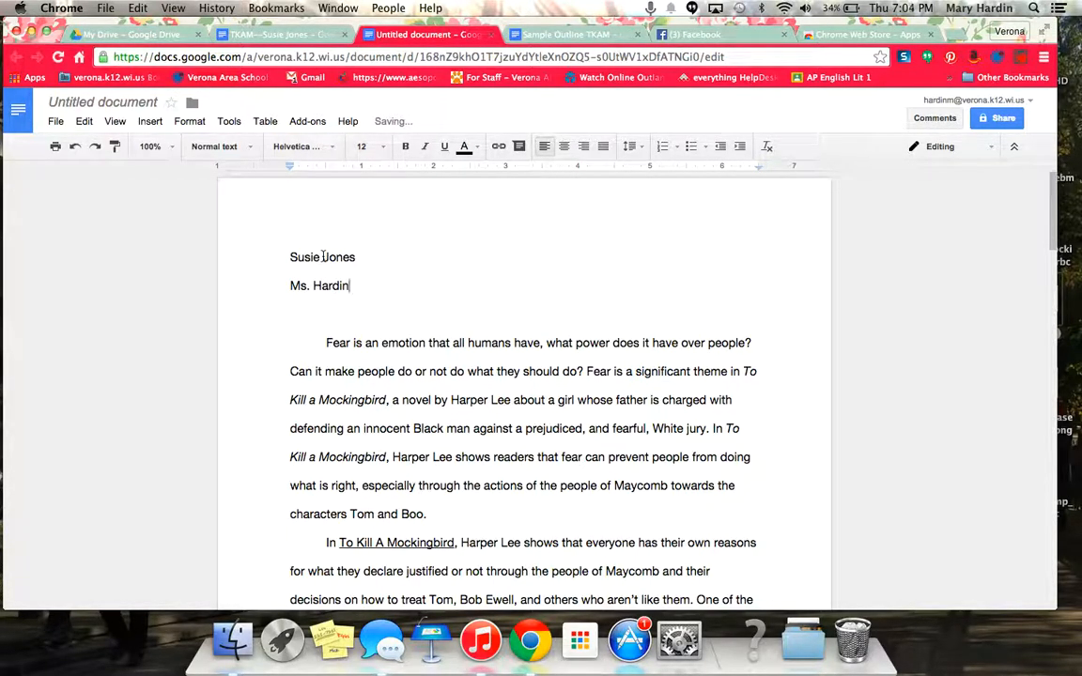
key("Return")
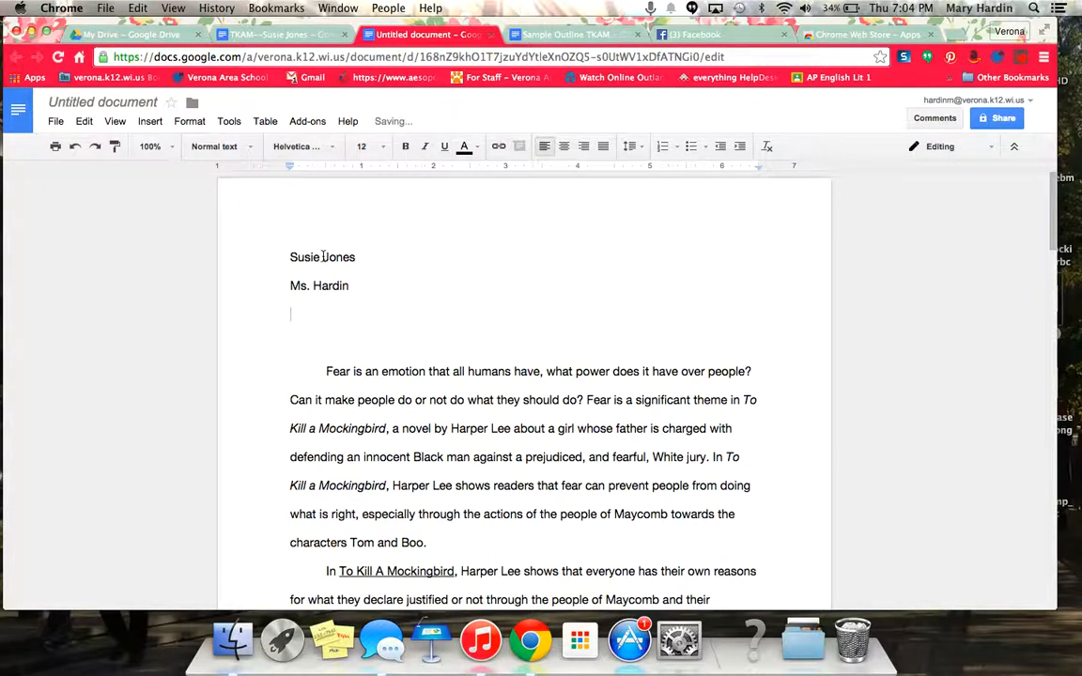
type("English 9")
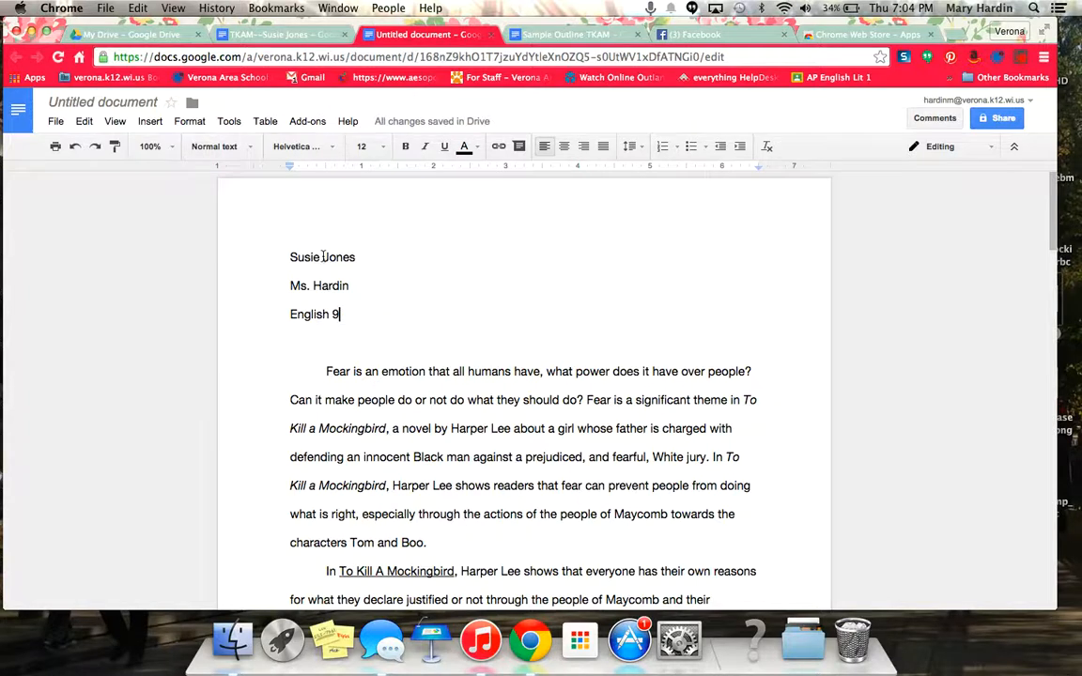
key("Return")
type("20")
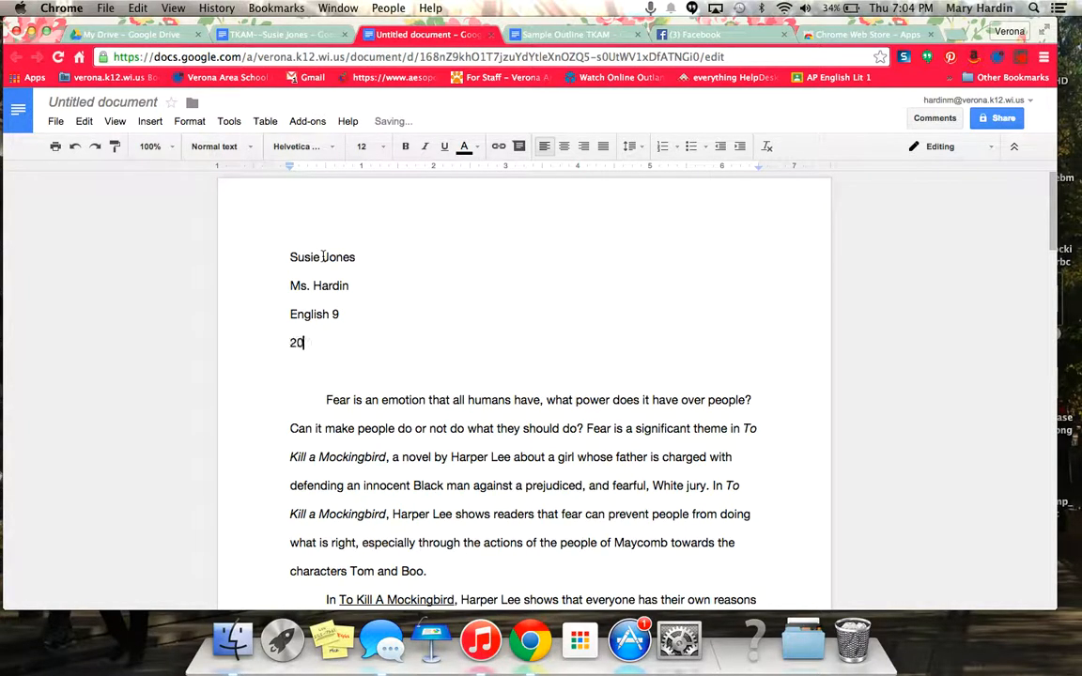
type(" January, 2015")
key("Return")
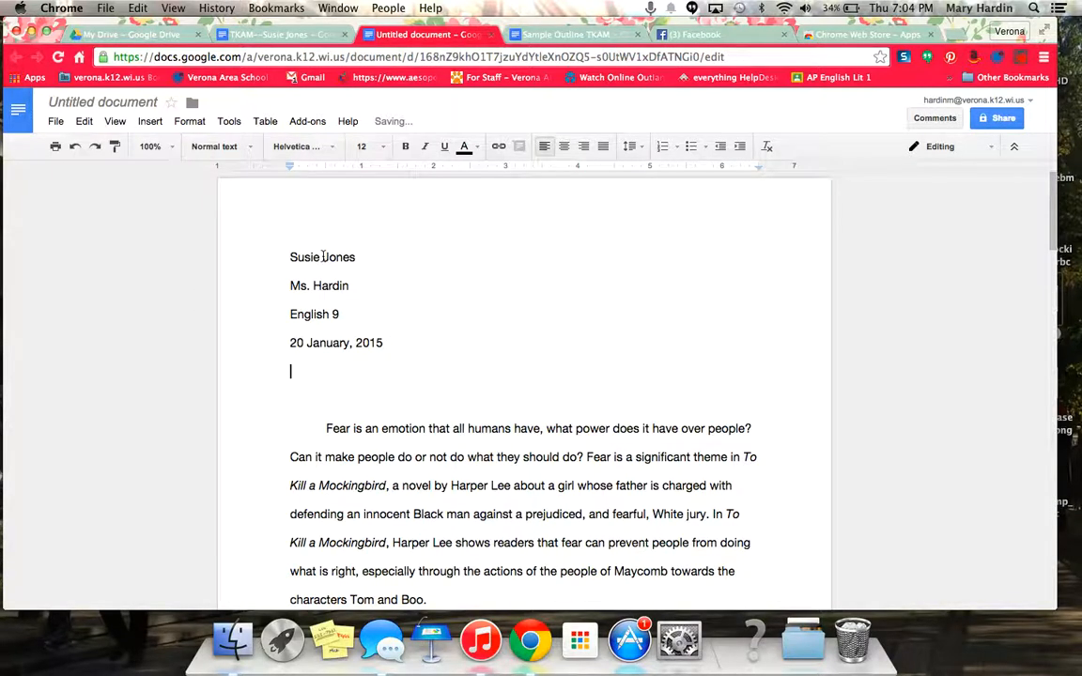
- Add the centered title 'To Kill a Mockingbird Paper' below the heading and underline it
left_click(565, 148)
type("tKAM")
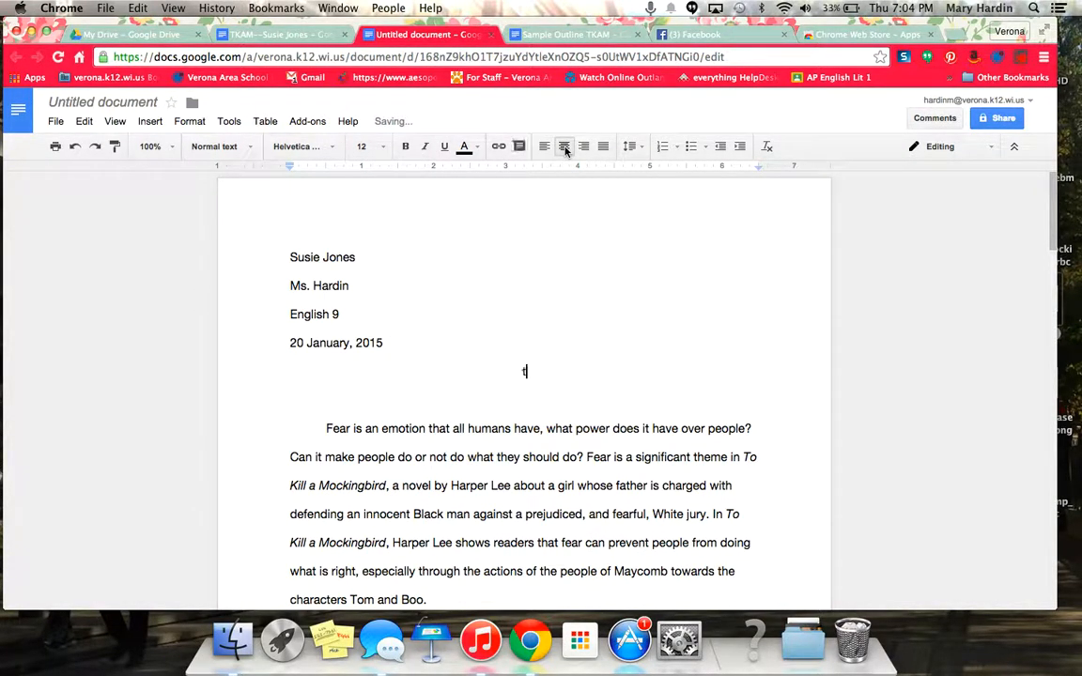
key("BackSpace")
key("BackSpace")
key("BackSpace")
key("BackSpace")
type("To Kill a Mockingbird")
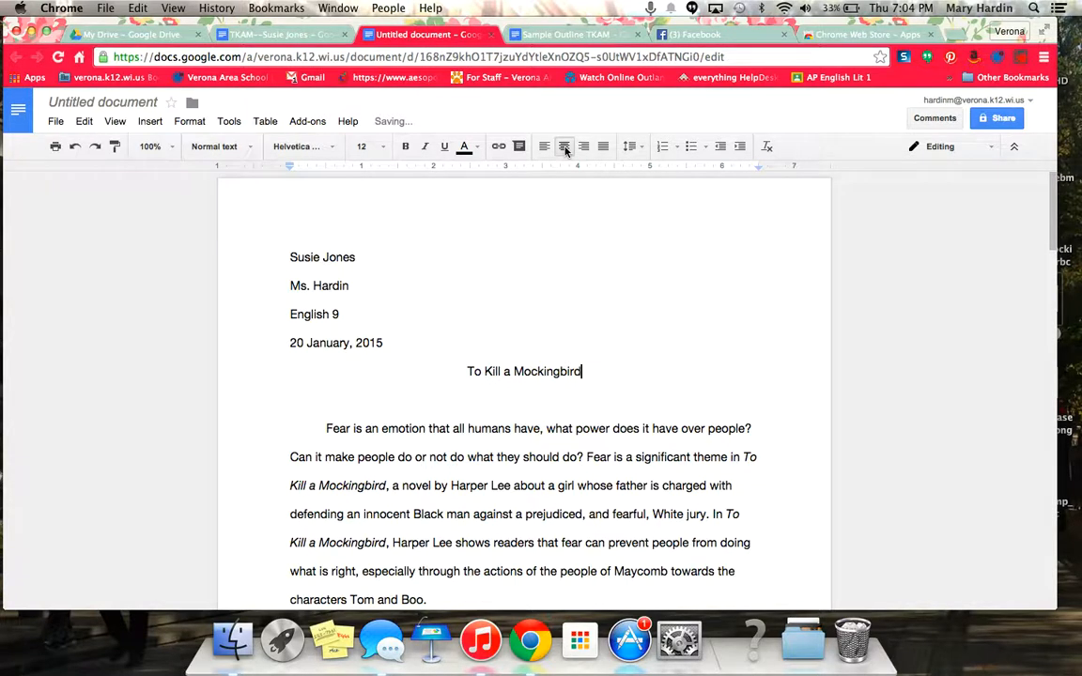
type(" Paper")
key("Return")
key("BackSpace")
left_click(519, 391)
key("BackSpace")
key("BackSpace")
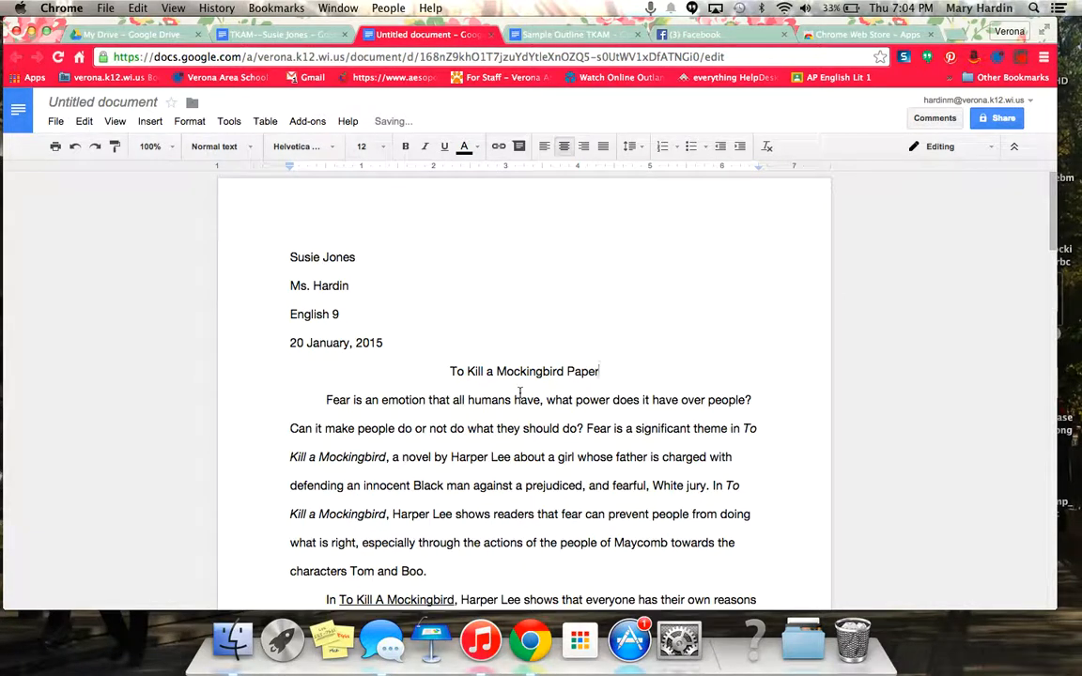
left_click_drag(609, 371, 423, 371)
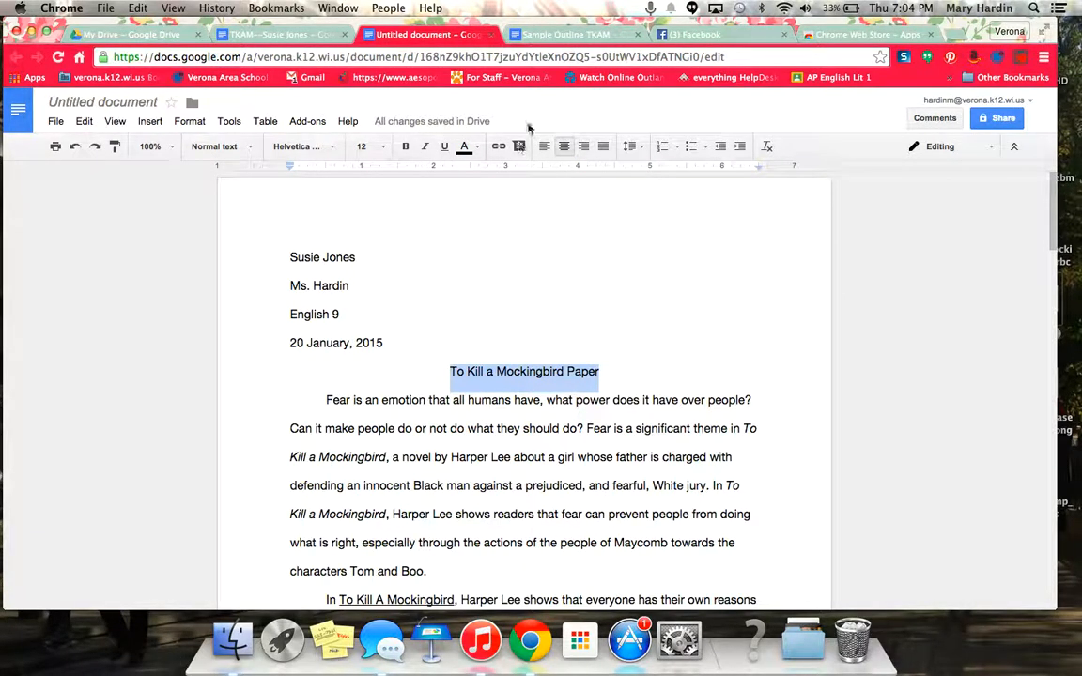
left_click(444, 145)
left_click(576, 313)
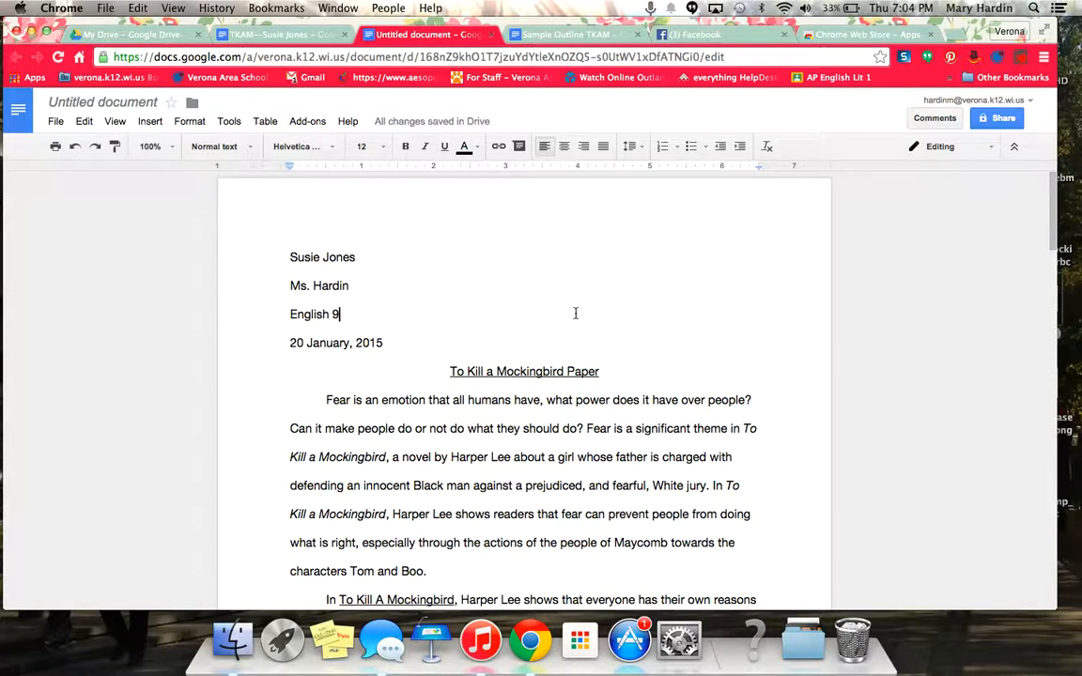
- Rename the document to 'TKAM-' followed by the student's name
left_click(103, 102)
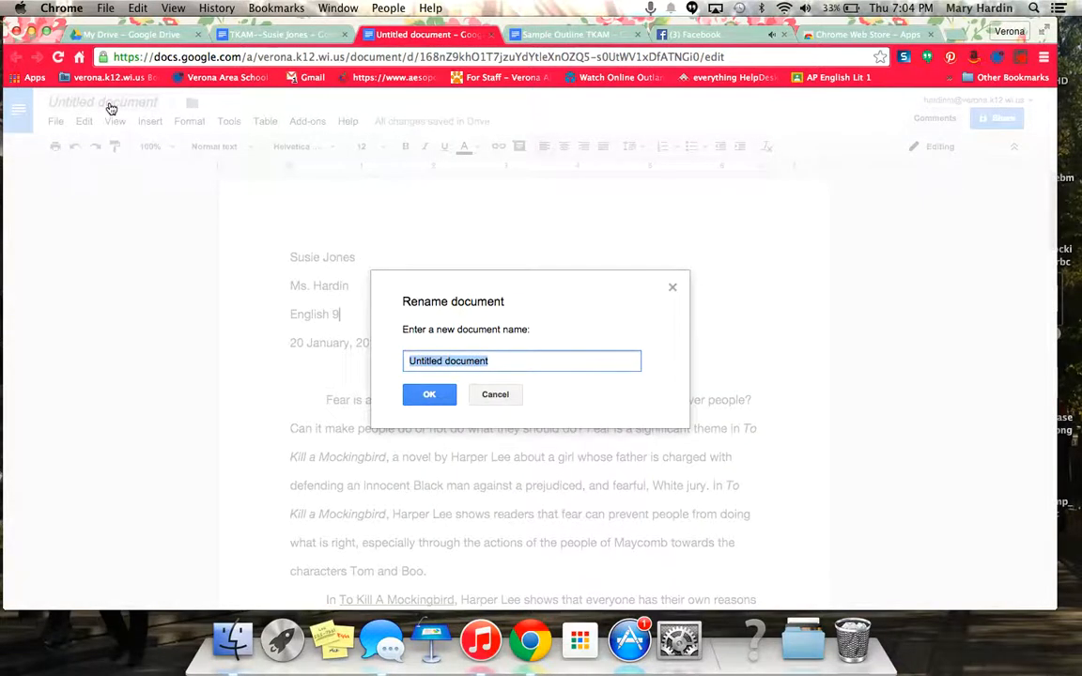
type("T")
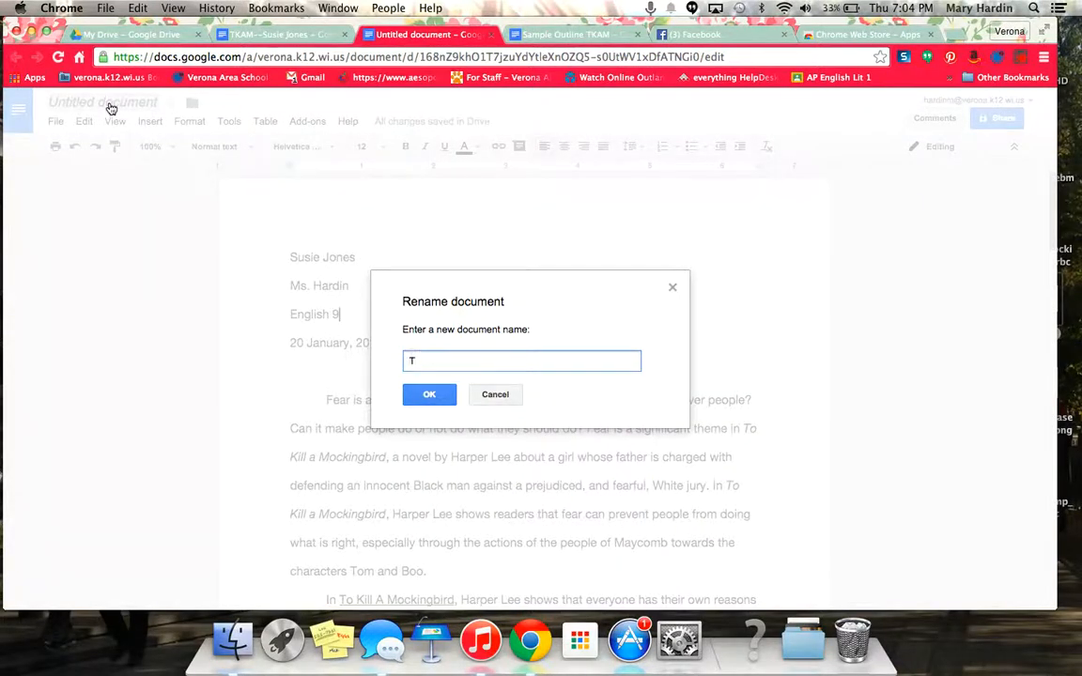
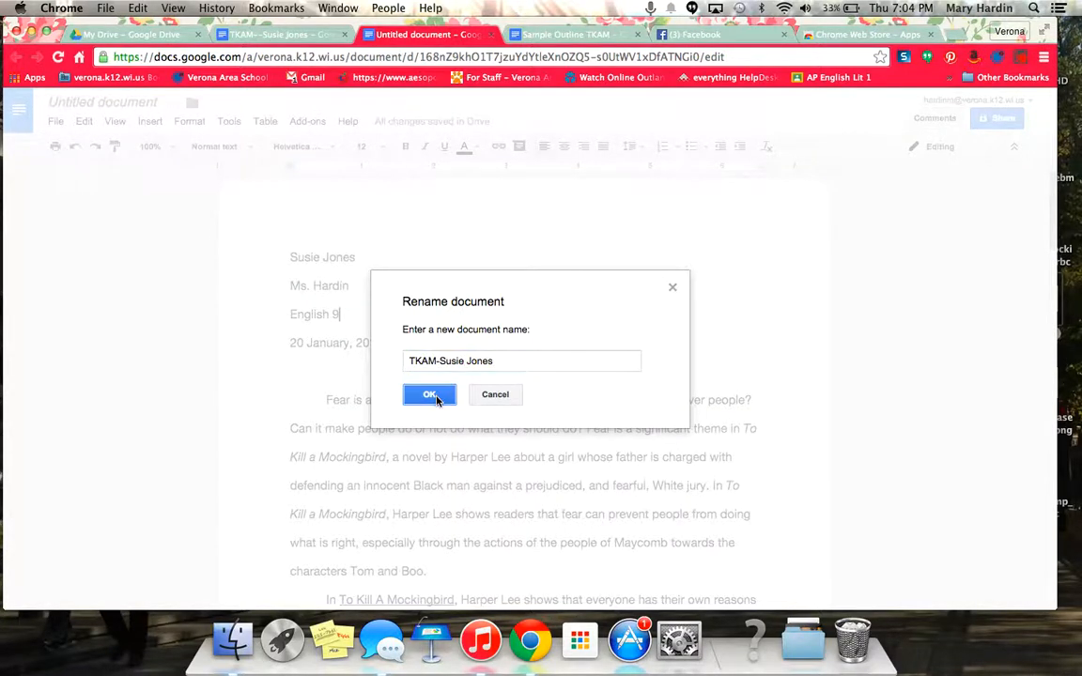
left_click(434, 394)
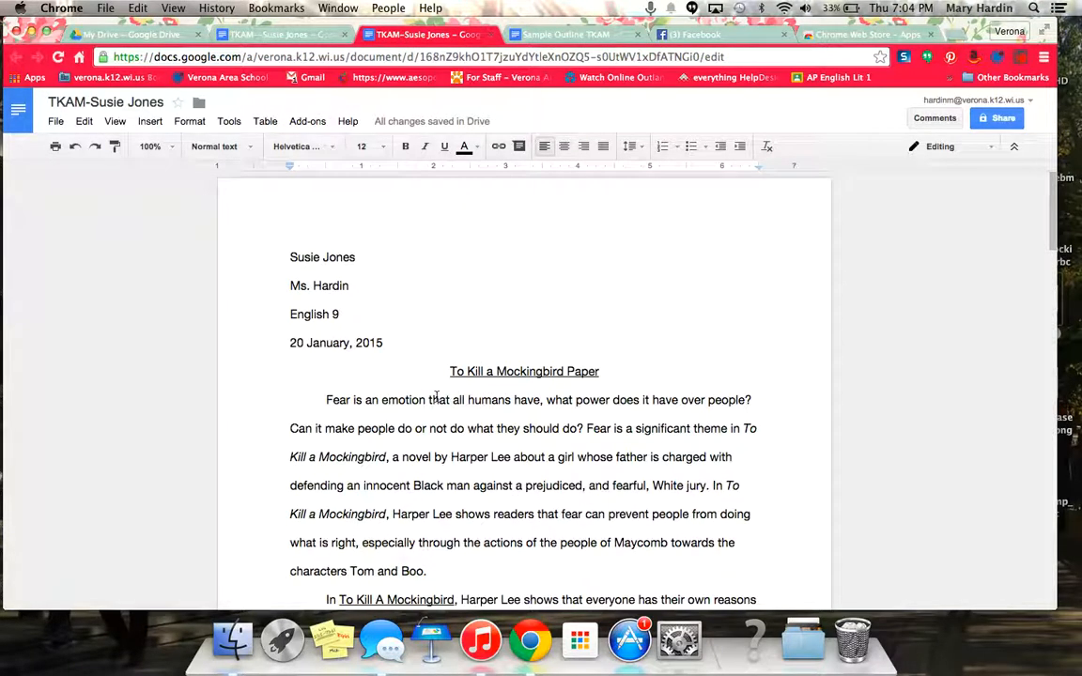